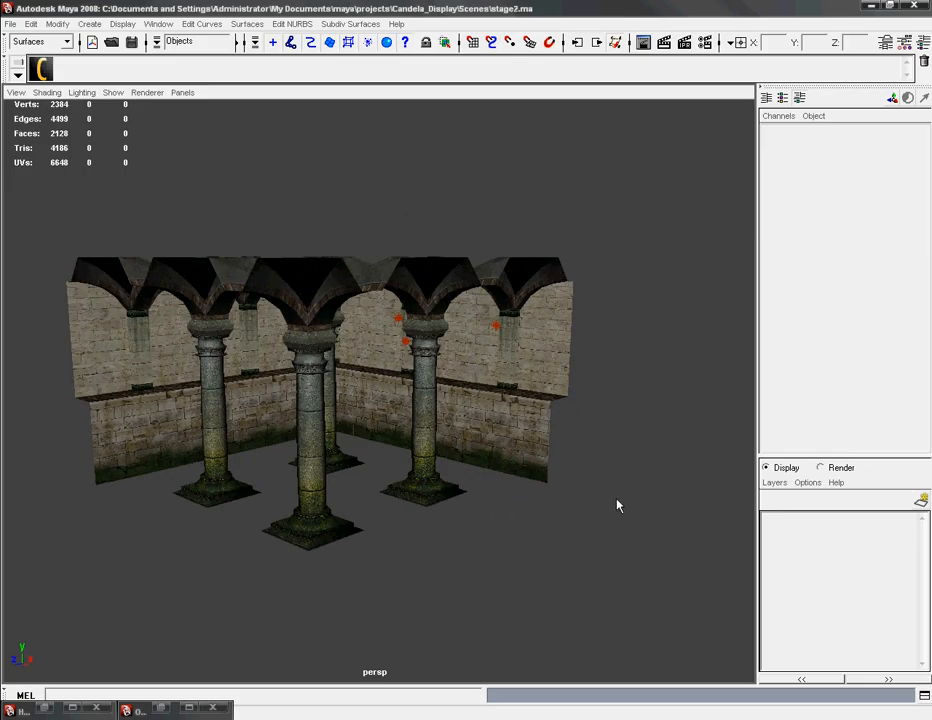
Step: Open the Candela lightmapping tool and move its window clear of the columns in the perspective view
{"action": "left_click", "coordinate": [40, 68]}
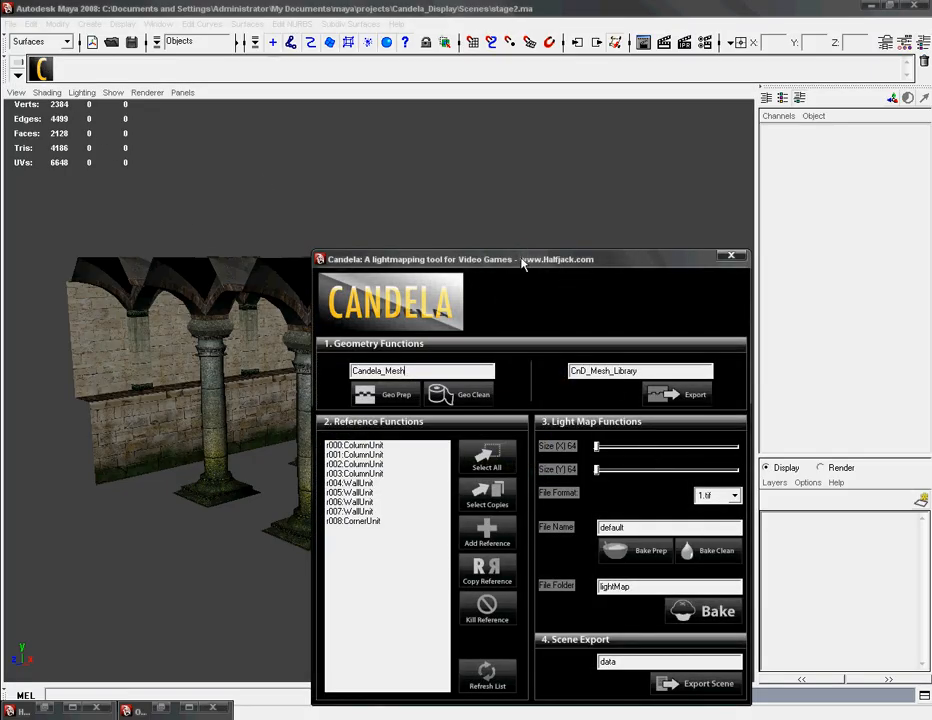
{"action": "left_click_drag", "start_coordinate": [524, 264], "coordinate": [686, 112]}
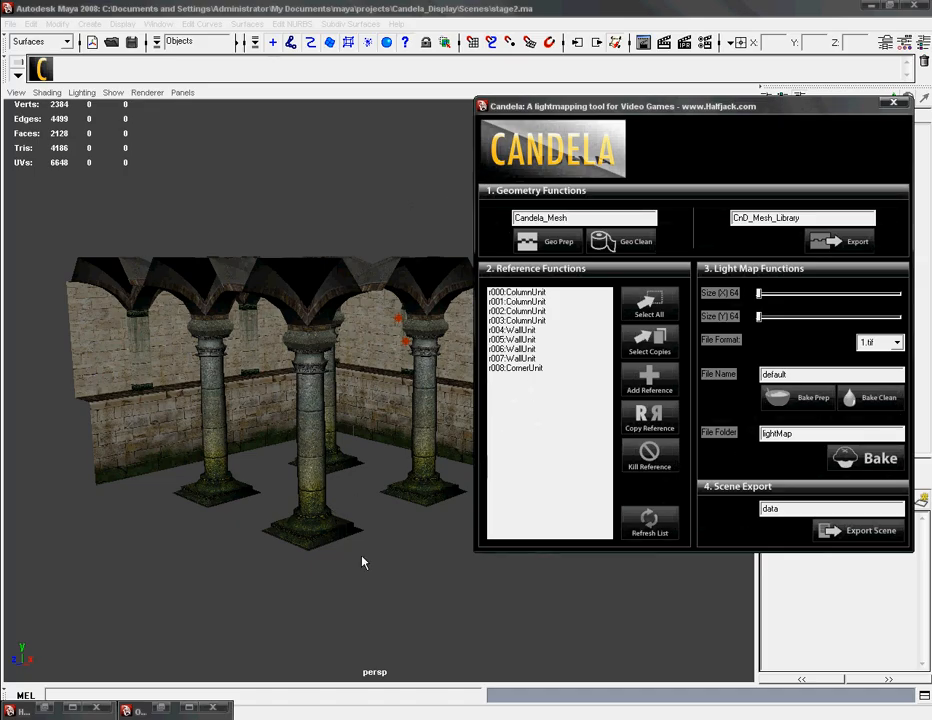
{"action": "middle_click_drag", "start_coordinate": [364, 560], "coordinate": [315, 553], "text": "alt"}
{"action": "left_click_drag", "start_coordinate": [322, 639], "coordinate": [310, 635], "text": "alt"}
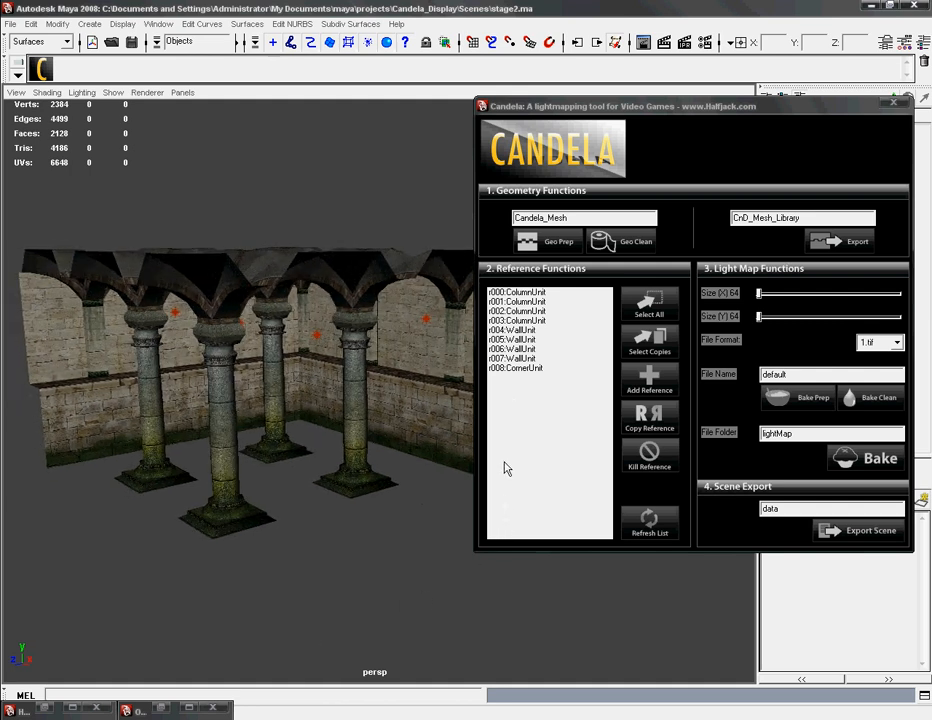
Step: Select all copies of the column unit and set the light map file name to ColumnMap
{"action": "left_click", "coordinate": [279, 377]}
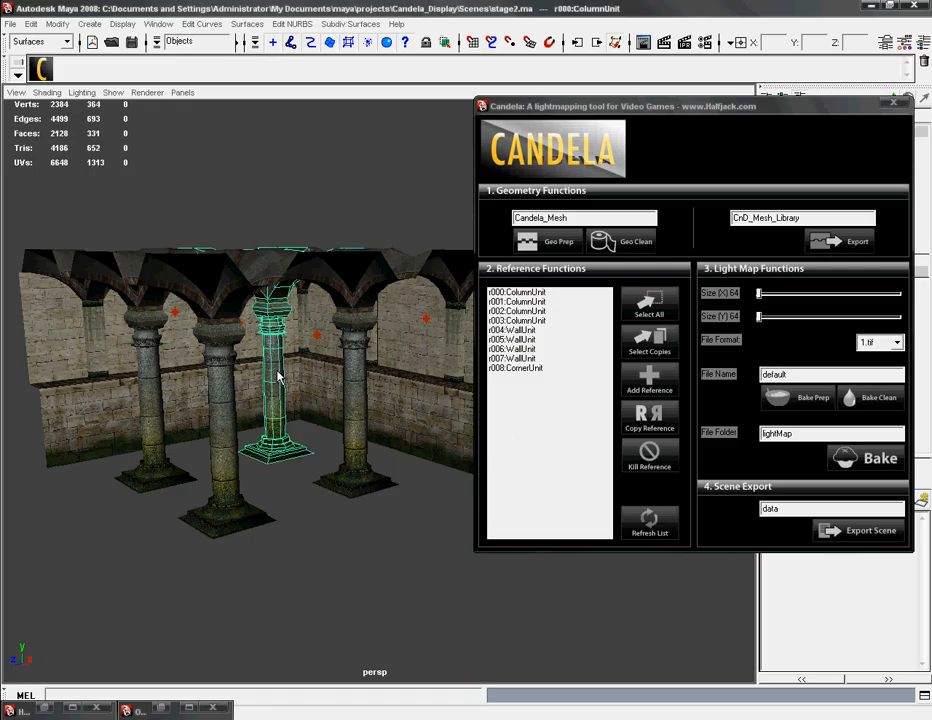
{"action": "left_click", "coordinate": [650, 343]}
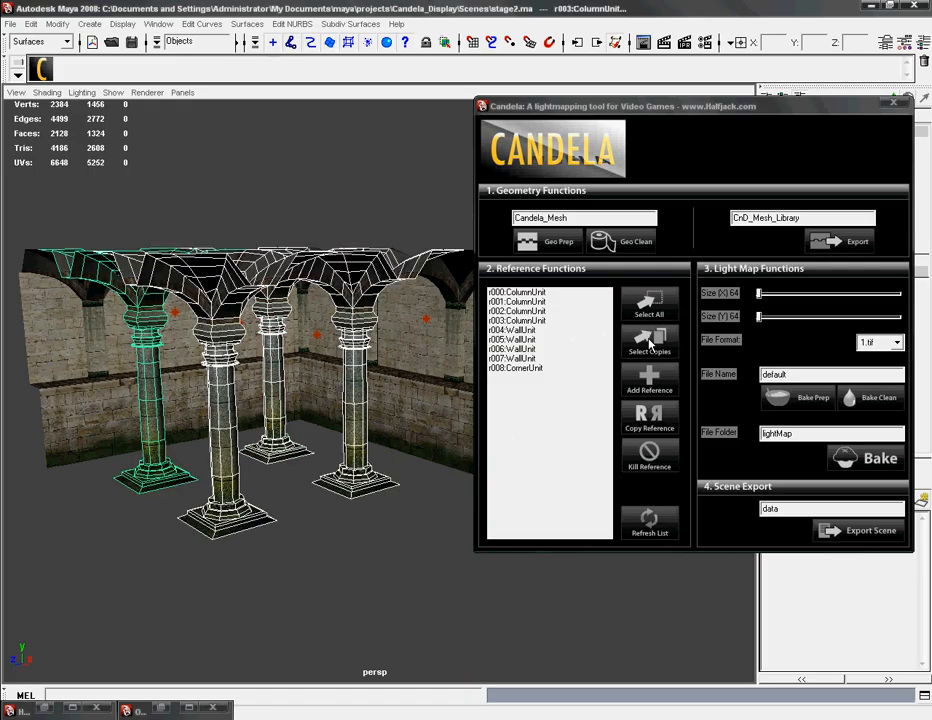
{"action": "left_click", "coordinate": [791, 375]}
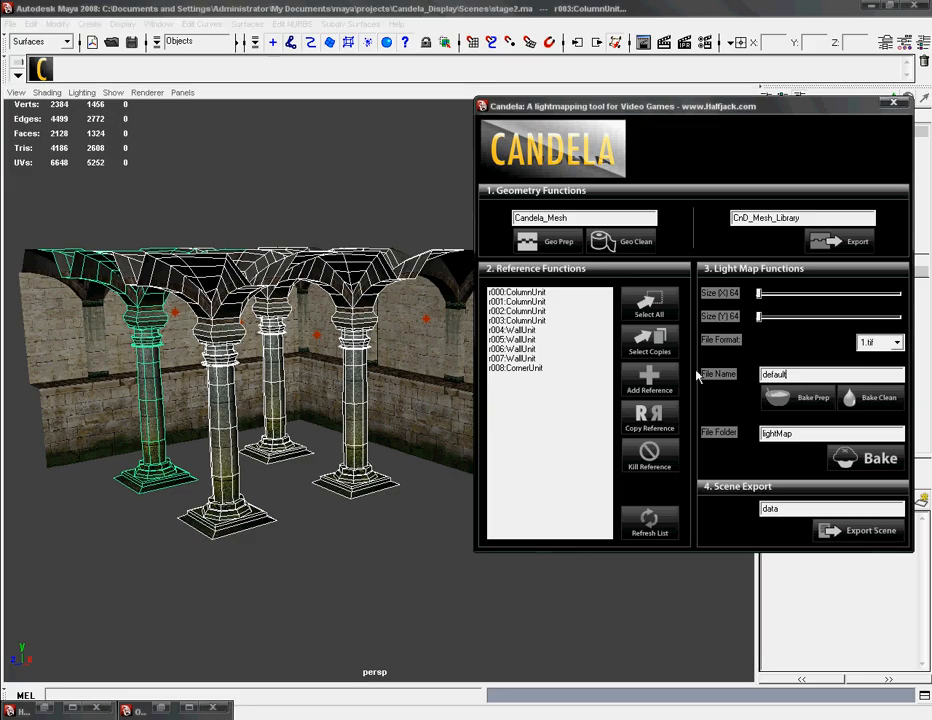
{"action": "left_click_drag", "start_coordinate": [787, 375], "coordinate": [733, 379]}
{"action": "type", "text": "ColumnMap"}
{"action": "key", "text": "Return"}
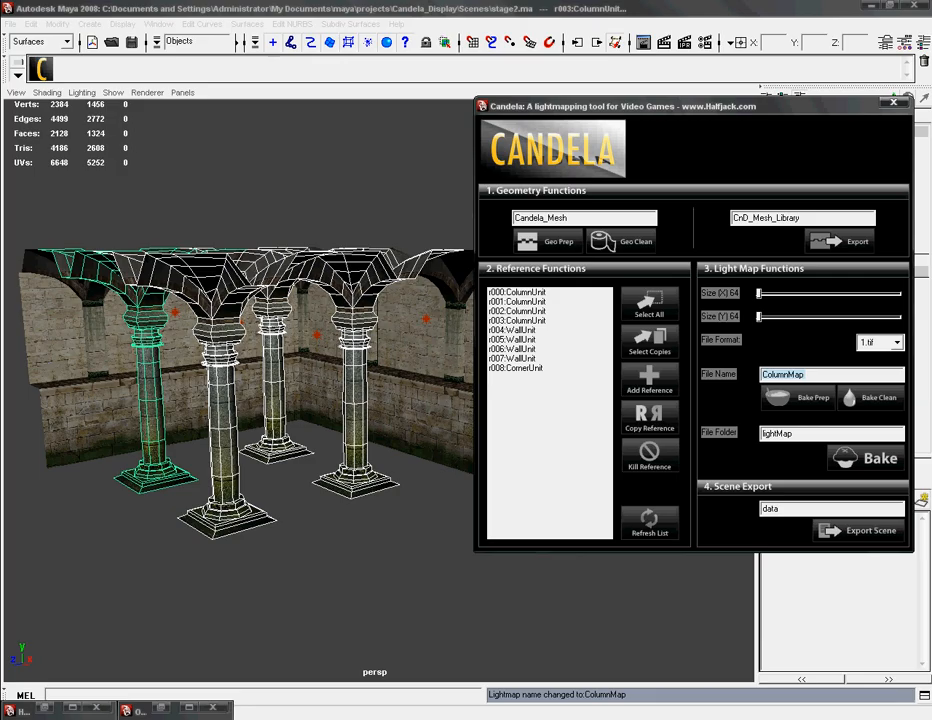
Step: Set the light map size to 512 by 512 and its file format to tga
{"action": "left_click", "coordinate": [760, 318]}
{"action": "left_click_drag", "start_coordinate": [762, 321], "coordinate": [818, 323]}
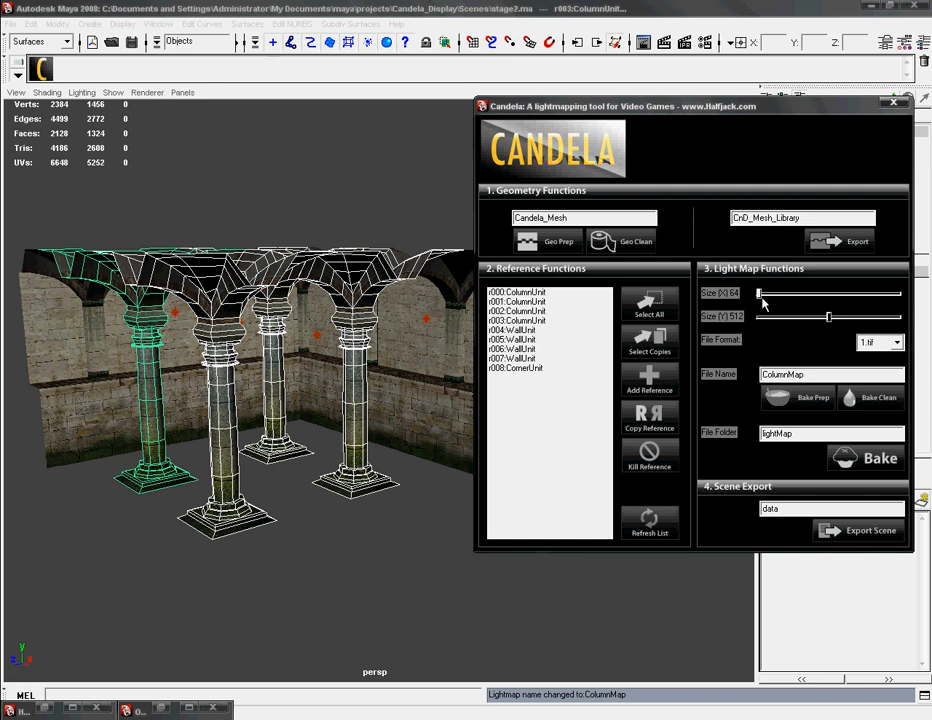
{"action": "left_click_drag", "start_coordinate": [760, 294], "coordinate": [818, 298]}
{"action": "left_click", "coordinate": [897, 342]}
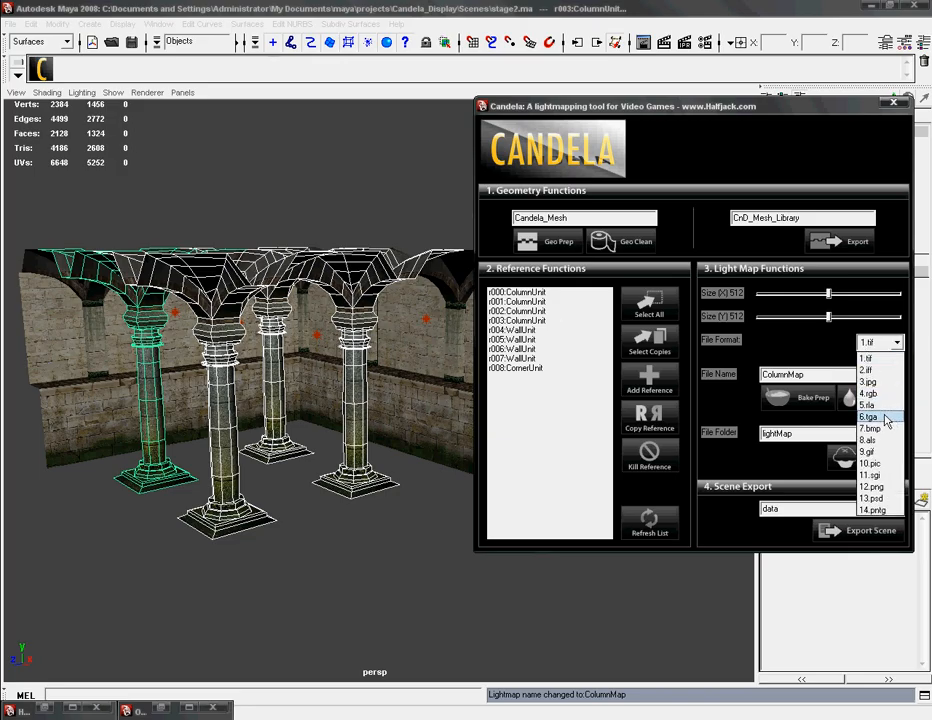
{"action": "left_click", "coordinate": [882, 416]}
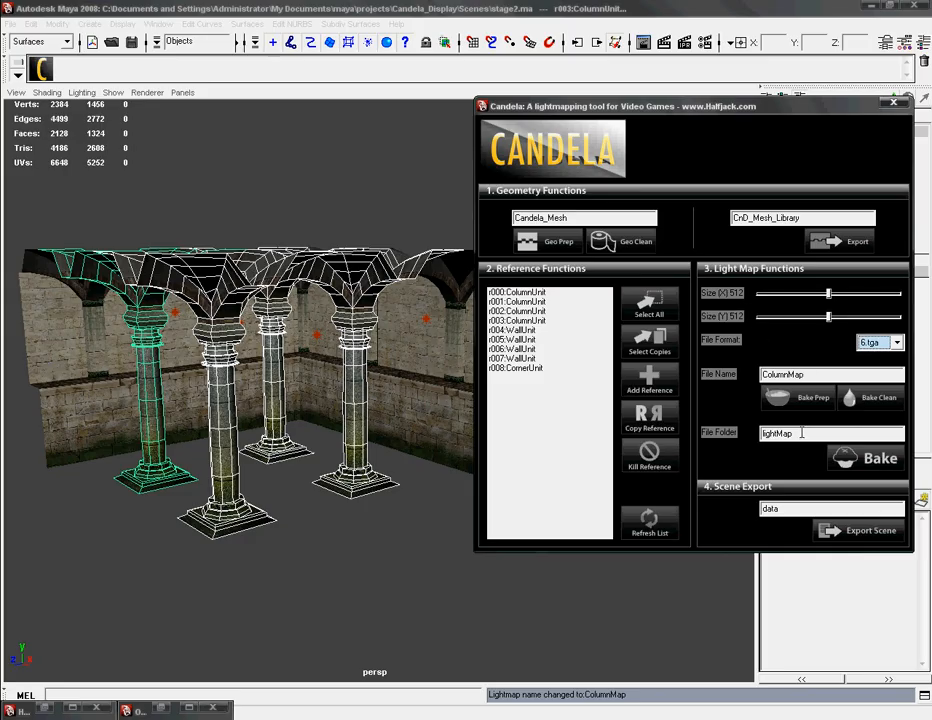
Step: Run Bake Prep on the selected columns with lightMap as the file folder, and clear the selection
{"action": "left_click_drag", "start_coordinate": [806, 434], "coordinate": [743, 431]}
{"action": "left_click", "coordinate": [807, 435]}
{"action": "left_click", "coordinate": [801, 400]}
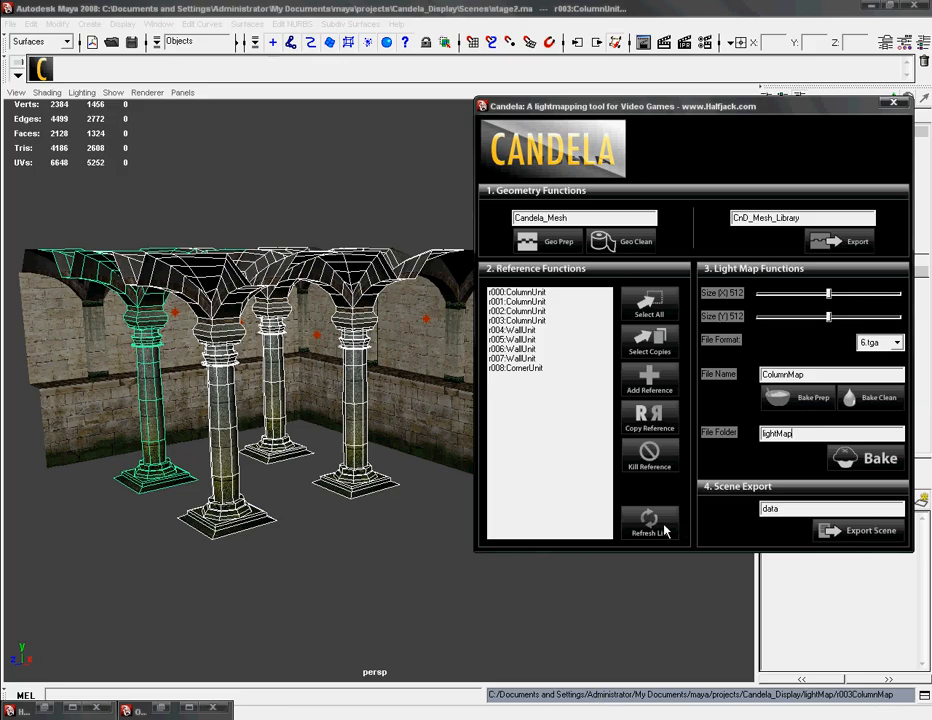
{"action": "left_click", "coordinate": [333, 576]}
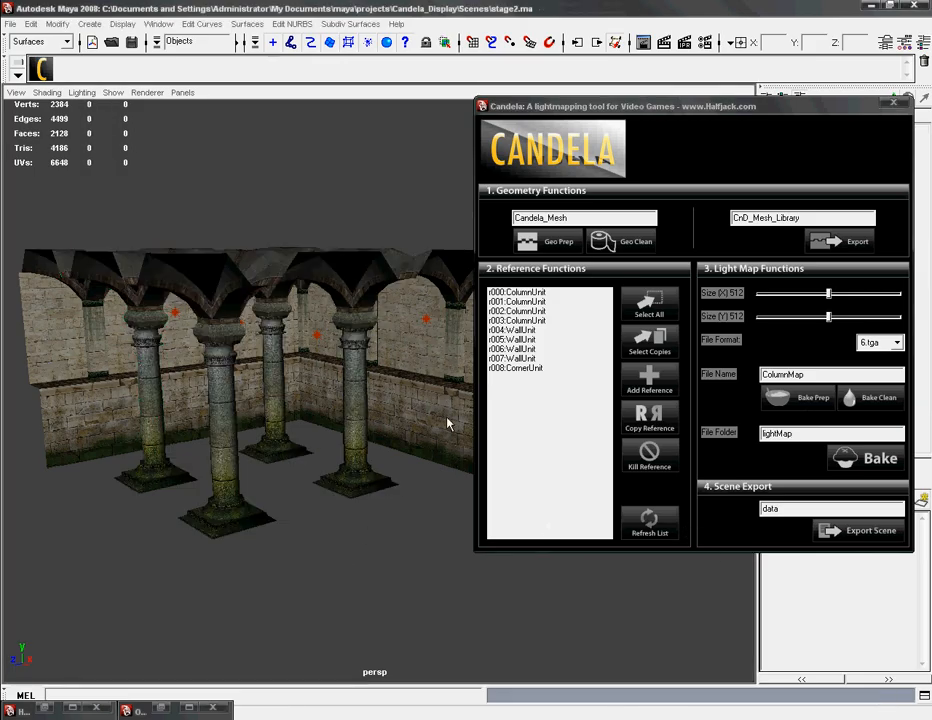
Step: Select references r004:WallUnit through r008:CornerUnit and set the light map file name to WallMap
{"action": "left_click", "coordinate": [515, 329]}
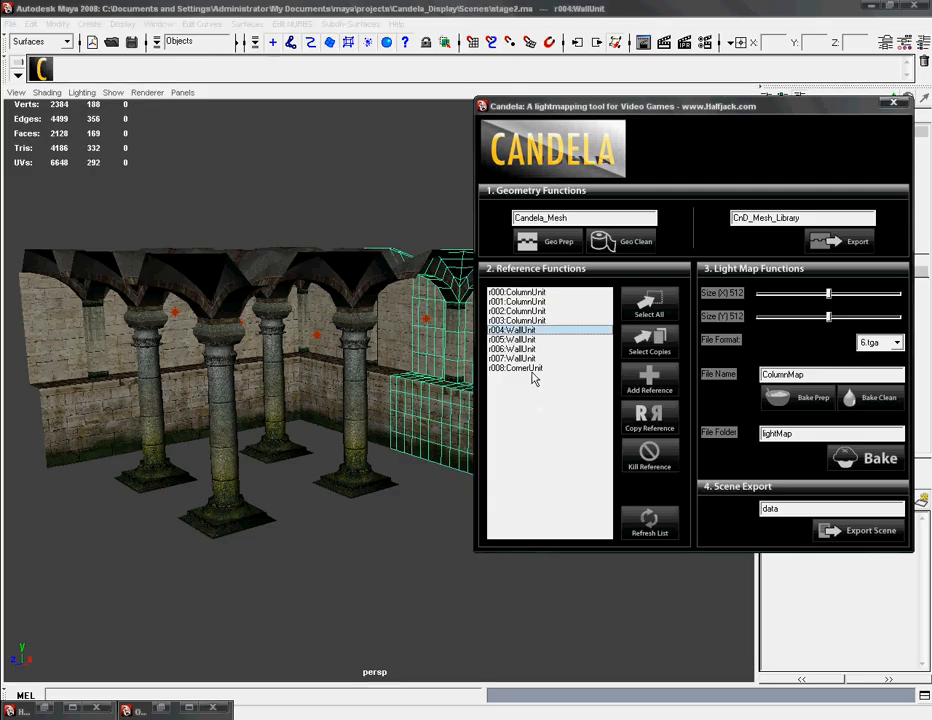
{"action": "left_click", "coordinate": [532, 369], "text": "shift"}
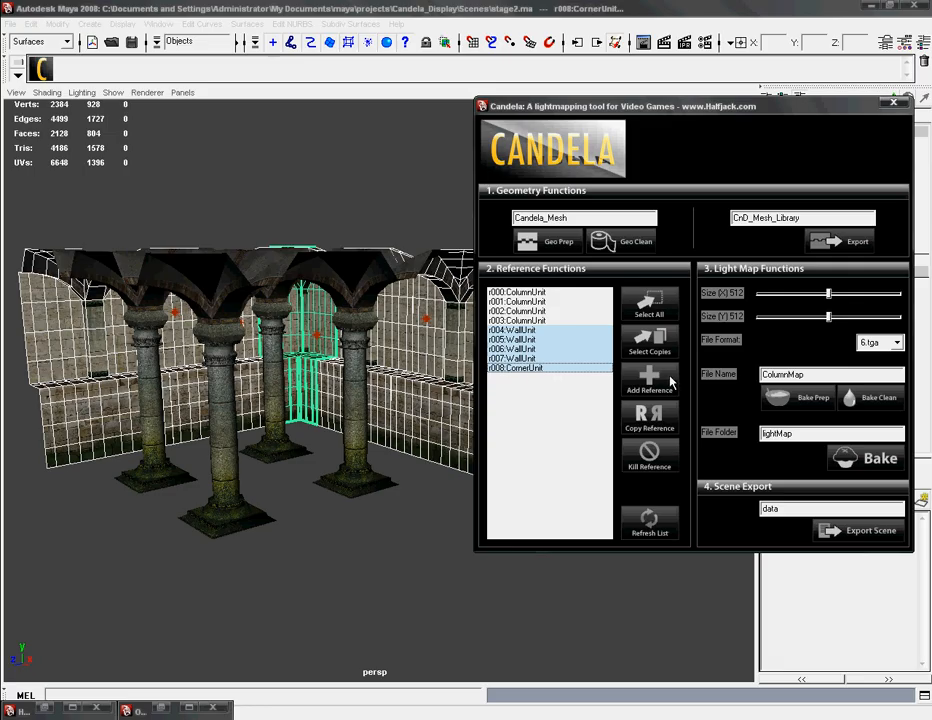
{"action": "left_click", "coordinate": [785, 375]}
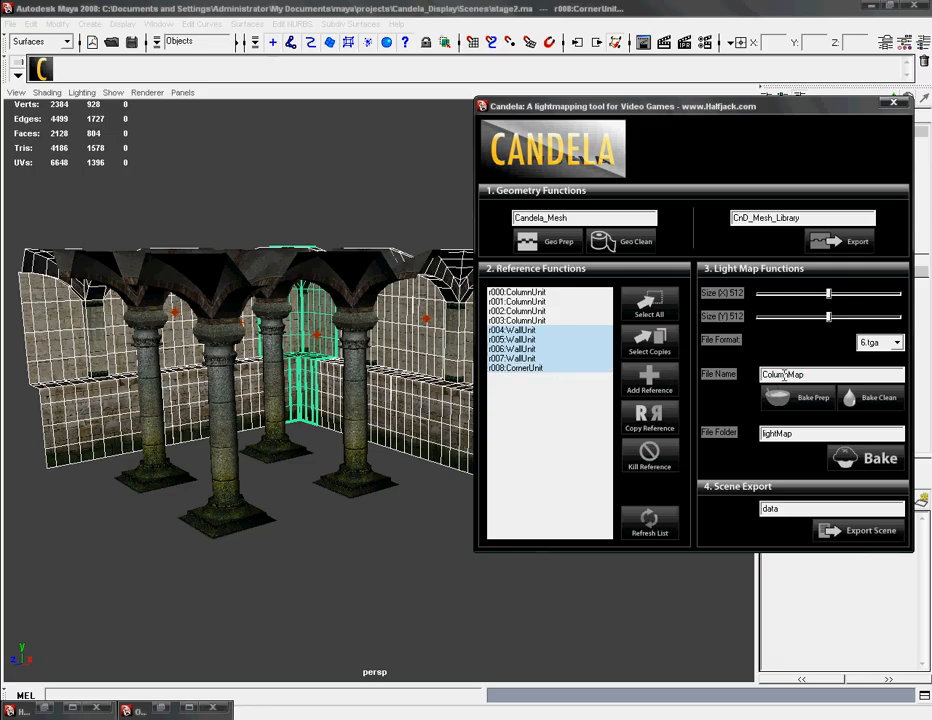
{"action": "left_click_drag", "start_coordinate": [789, 375], "coordinate": [743, 373]}
{"action": "type", "text": "Wall"}
{"action": "key", "text": "Return"}
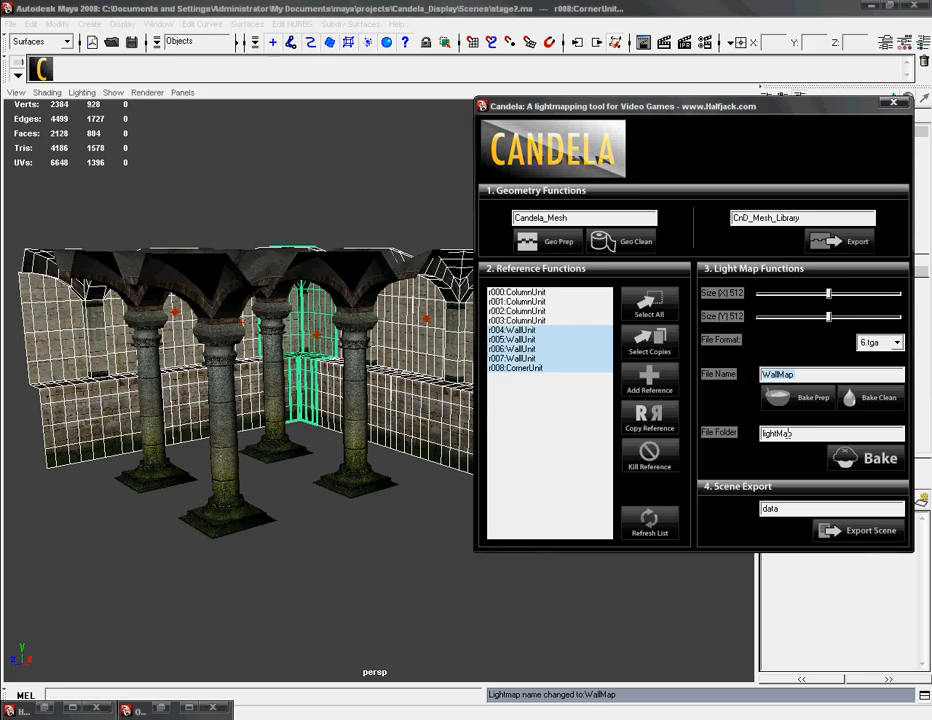
Step: Run Bake Prep on the selected wall and corner units under the name WallMap, and clear the selection
{"action": "left_click_drag", "start_coordinate": [305, 484], "coordinate": [200, 366], "text": "alt"}
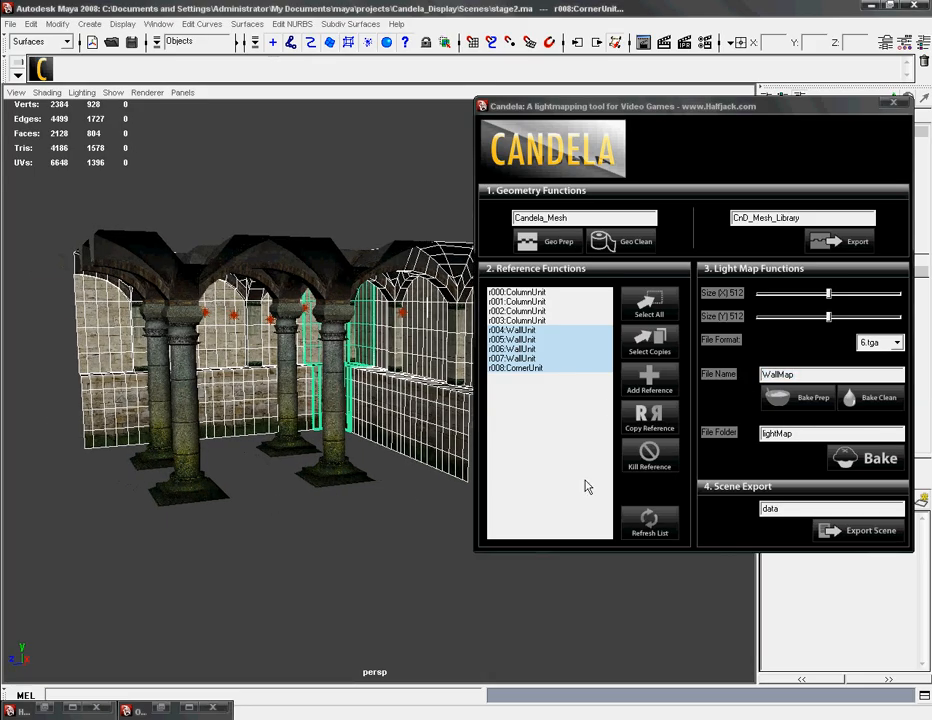
{"action": "left_click", "coordinate": [810, 374]}
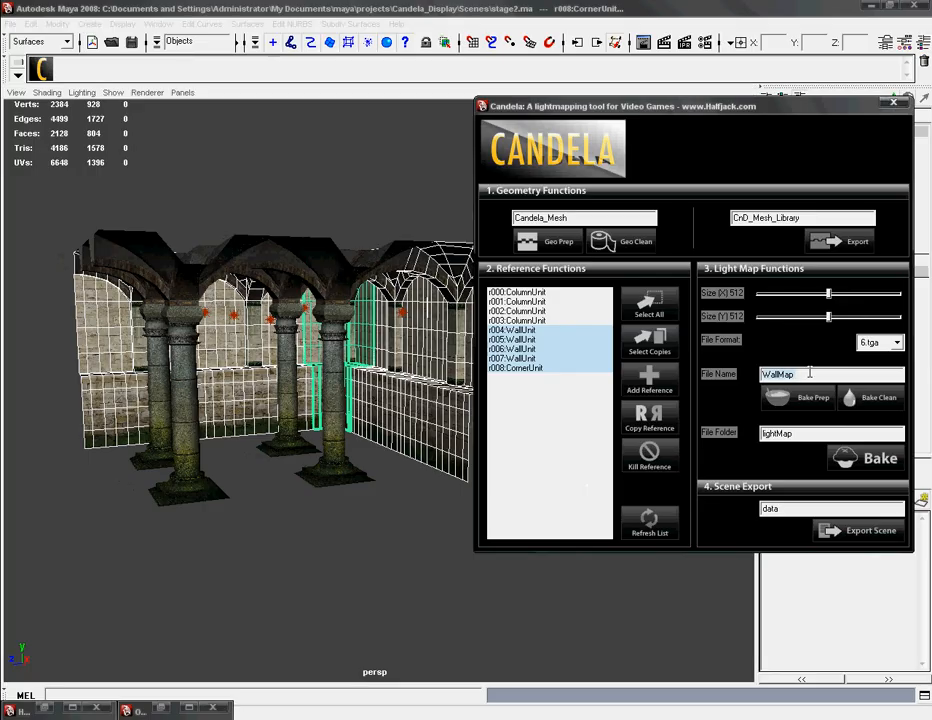
{"action": "key", "text": "Return"}
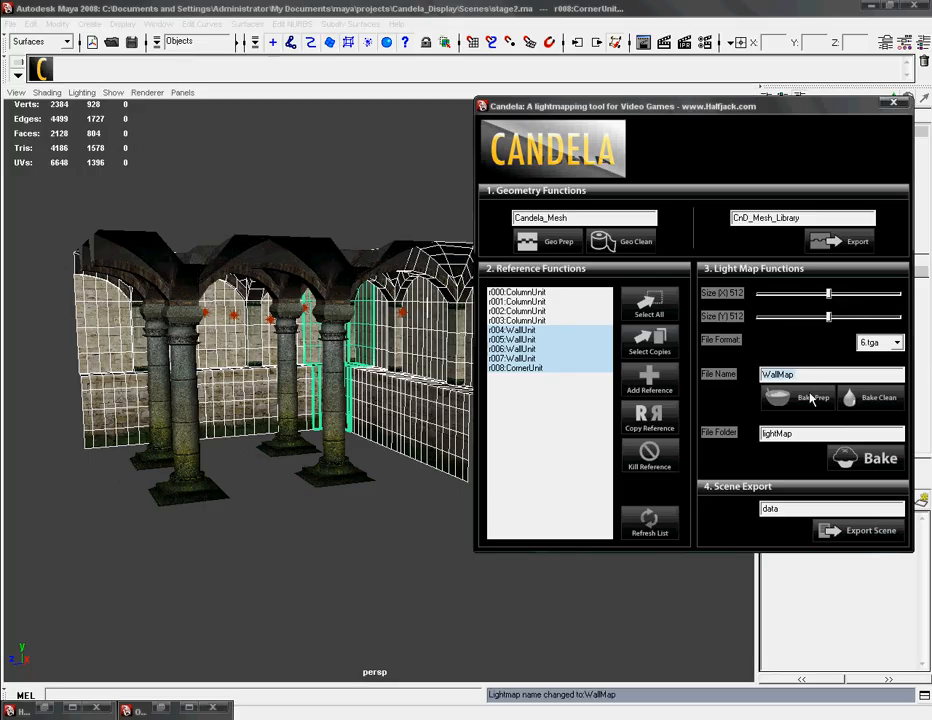
{"action": "left_click", "coordinate": [805, 400]}
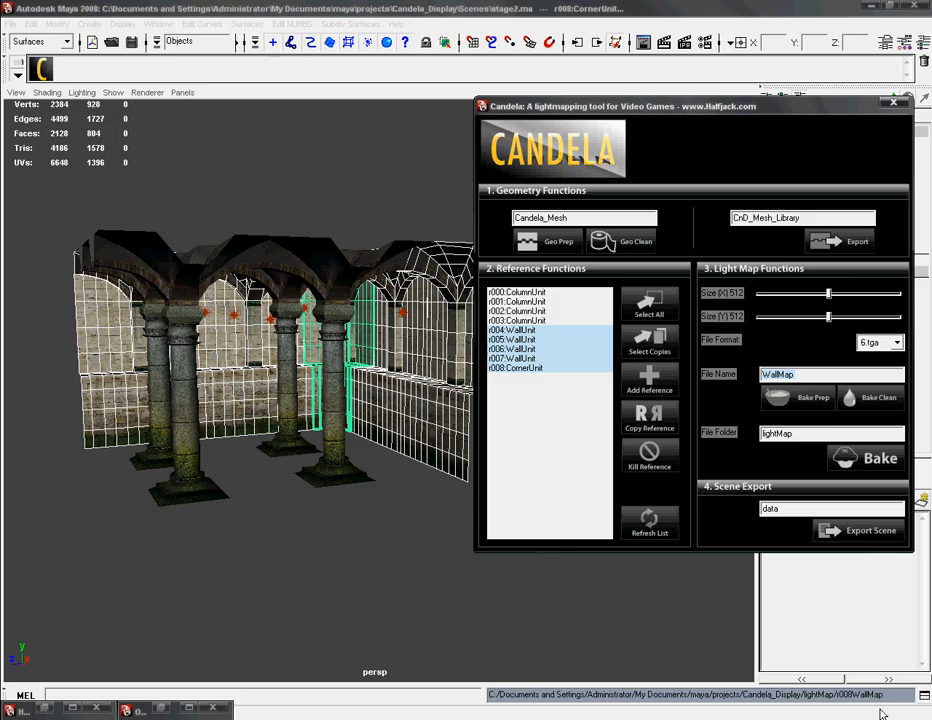
{"action": "left_click", "coordinate": [360, 561]}
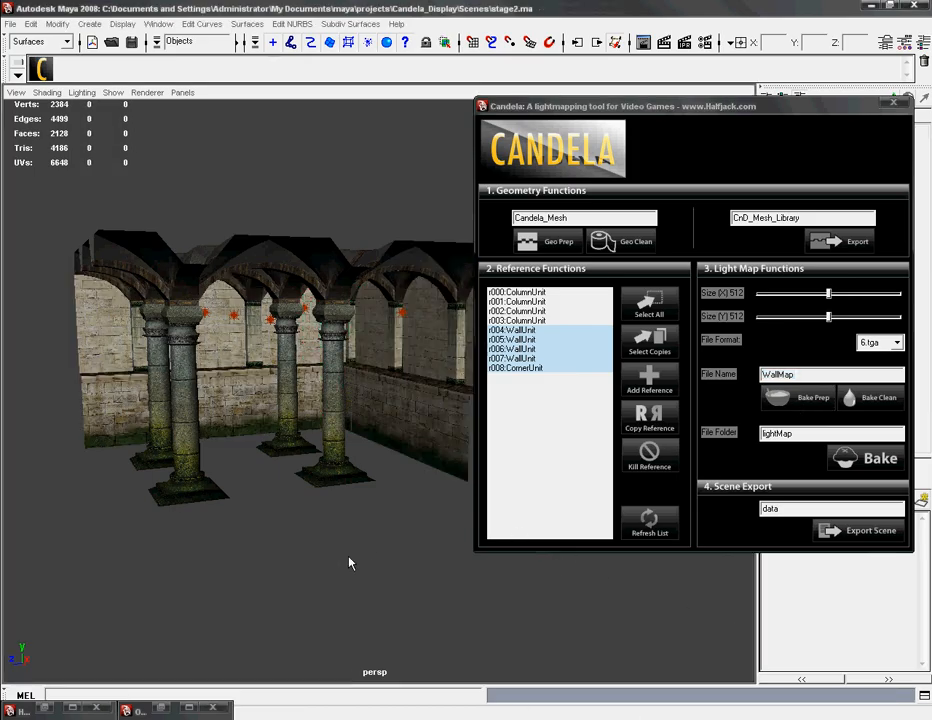
Step: Bring up the Hypershade and display the scene's texture bake sets
{"action": "left_click_drag", "start_coordinate": [297, 572], "coordinate": [323, 573], "text": "alt"}
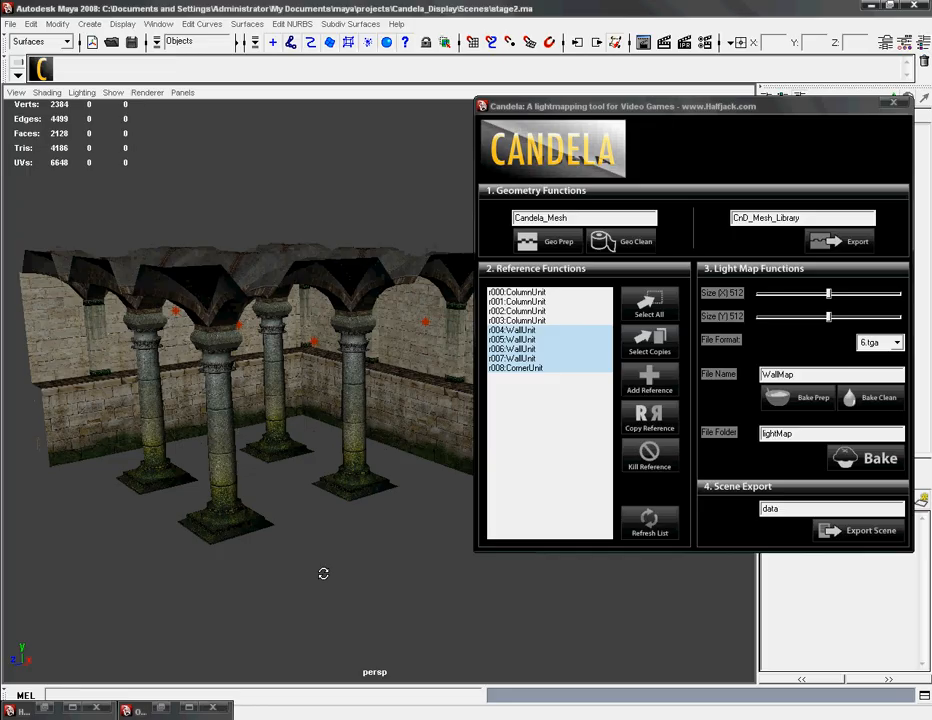
{"action": "left_click", "coordinate": [361, 447]}
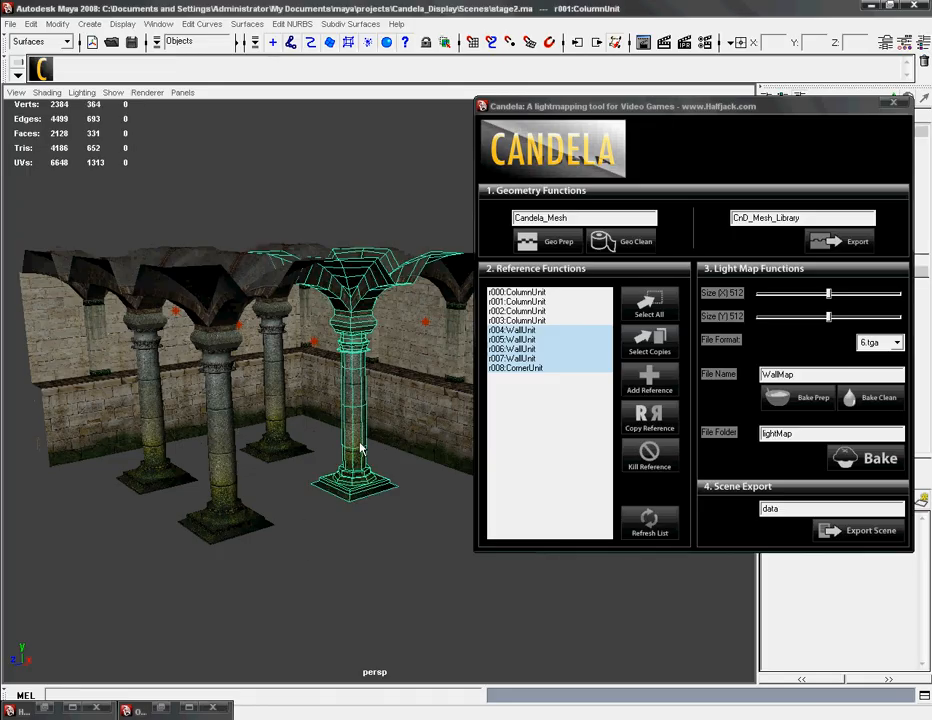
{"action": "left_click", "coordinate": [47, 708]}
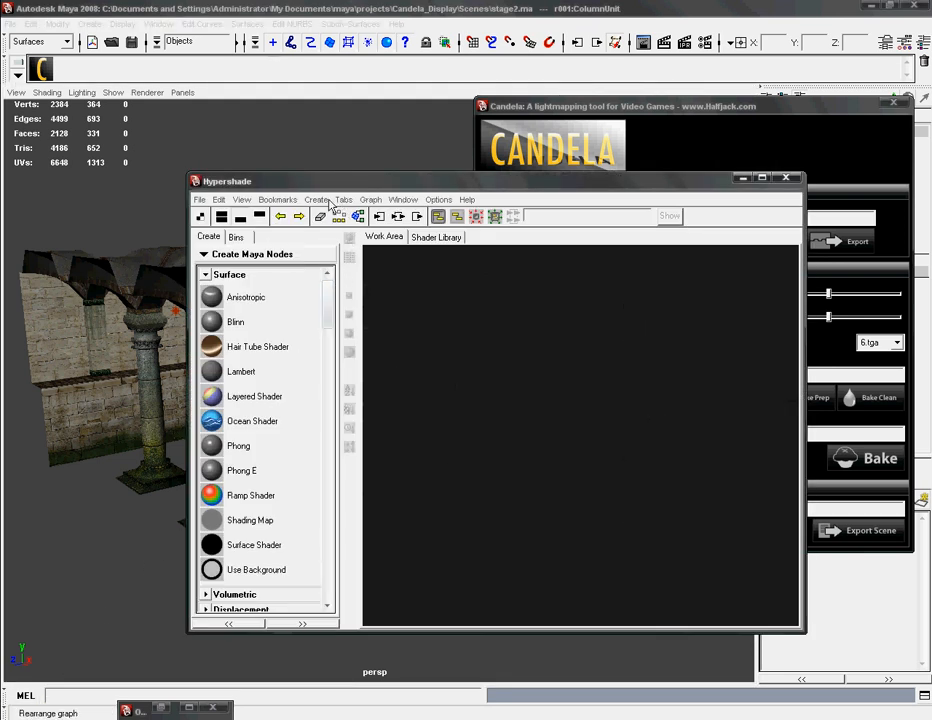
{"action": "left_click", "coordinate": [392, 203]}
{"action": "mouse_move", "coordinate": [368, 204]}
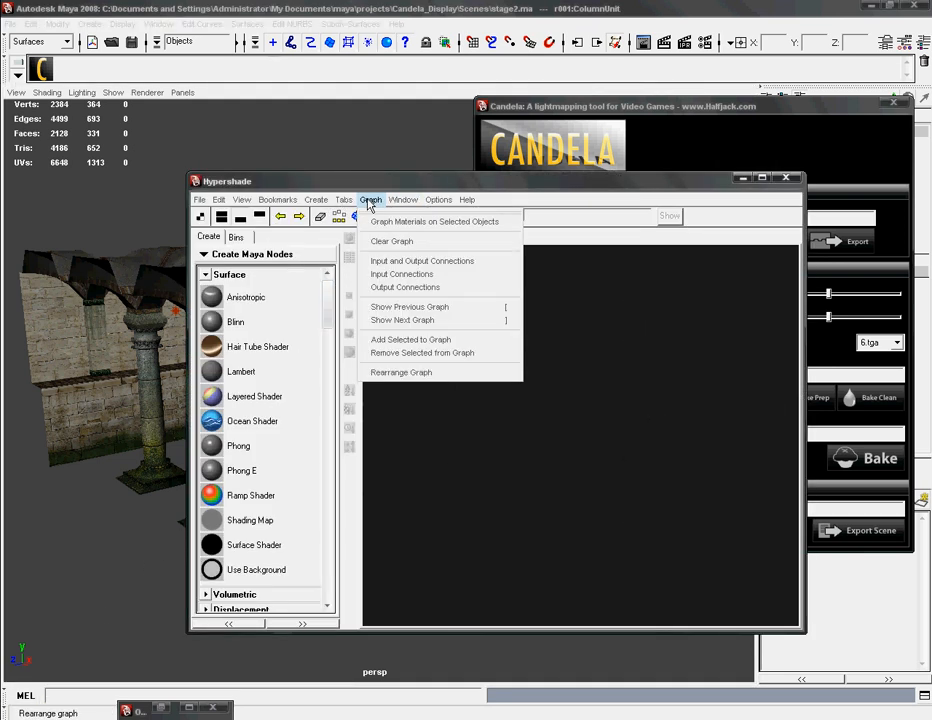
{"action": "left_click", "coordinate": [395, 378]}
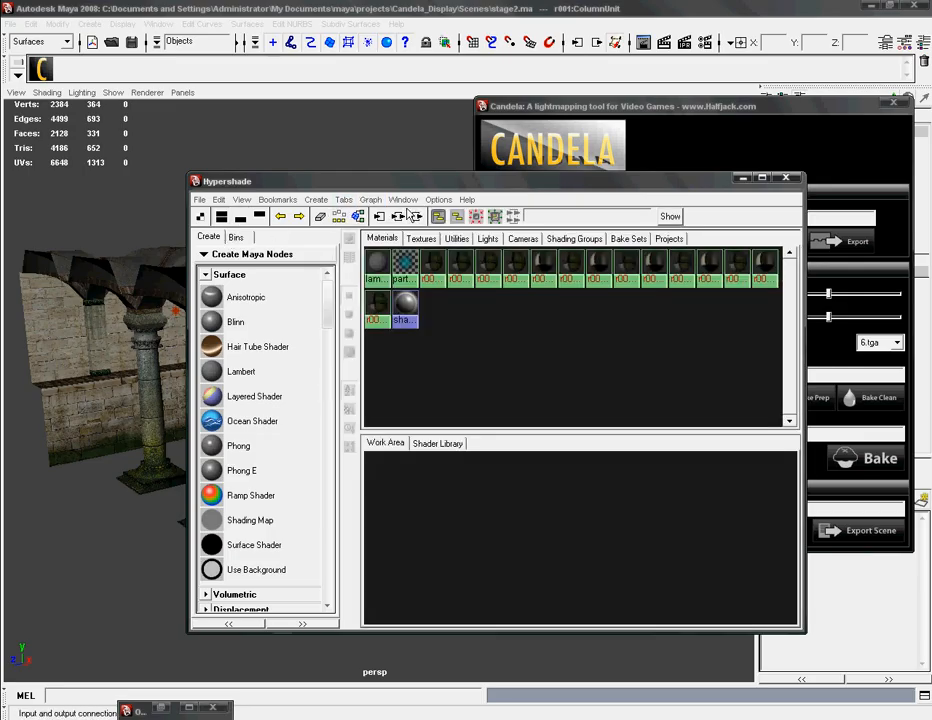
{"action": "left_click", "coordinate": [628, 238]}
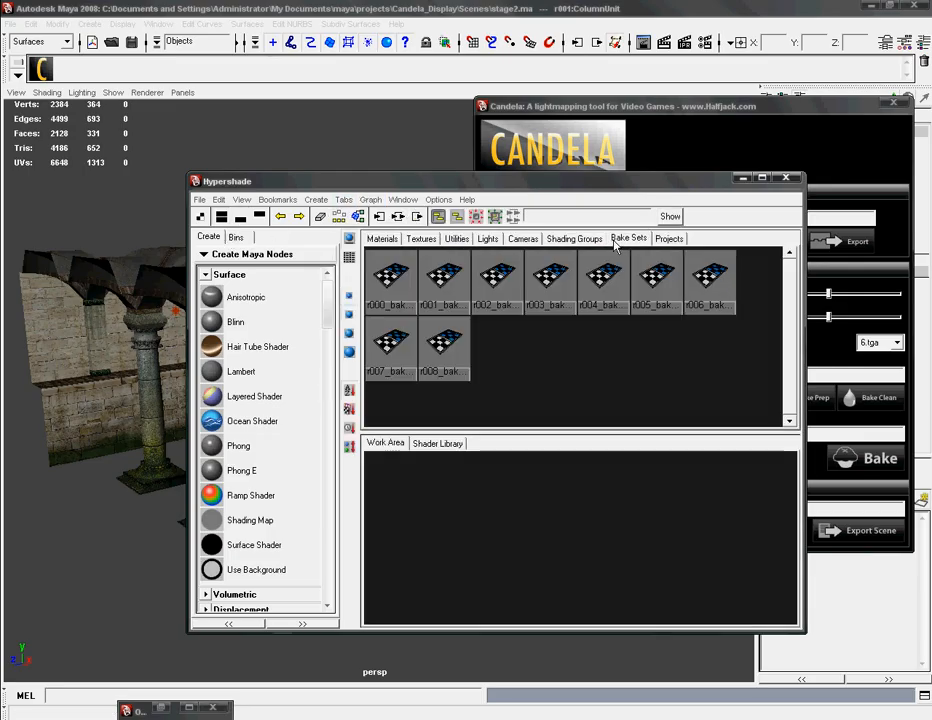
Step: Look through the individual bake sets from r001 to r006, and put the Hypershade away again
{"action": "left_click", "coordinate": [444, 300]}
{"action": "left_click", "coordinate": [492, 283]}
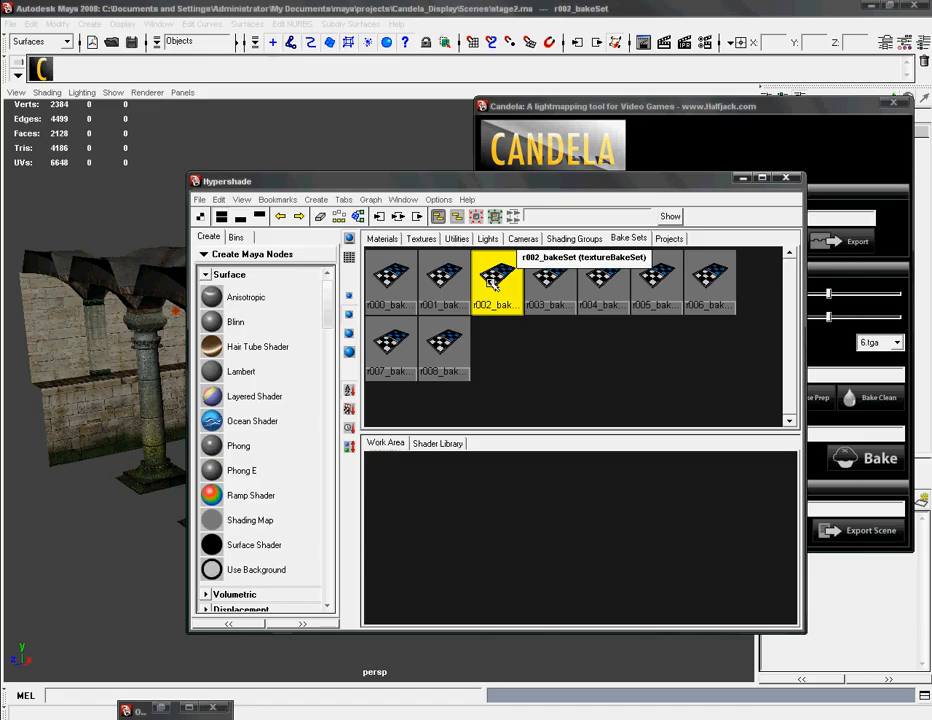
{"action": "left_click", "coordinate": [548, 283]}
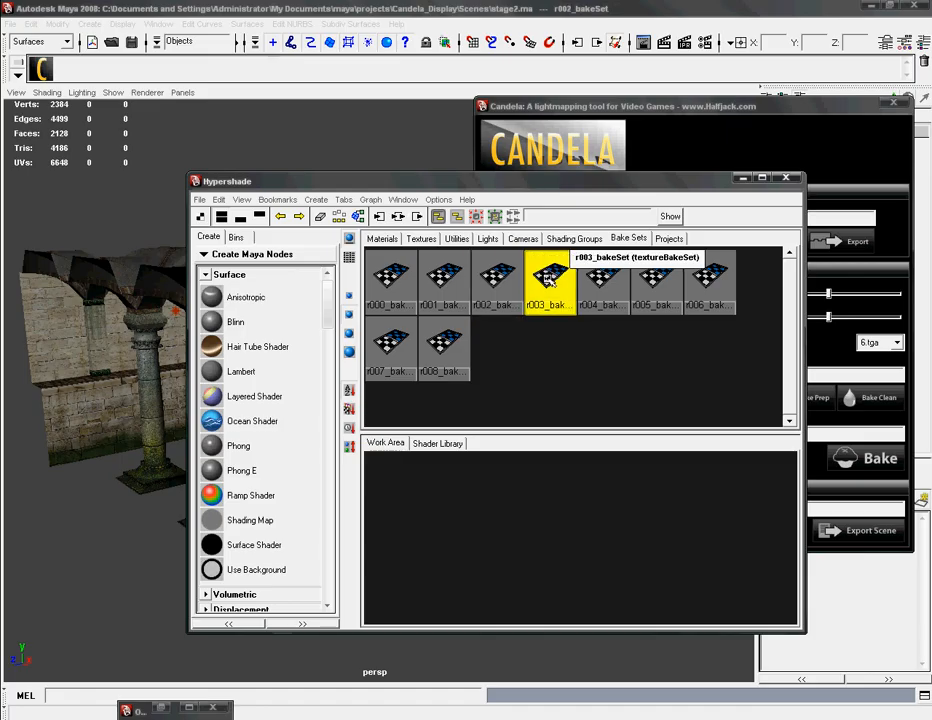
{"action": "left_click", "coordinate": [603, 283]}
{"action": "left_click", "coordinate": [657, 283]}
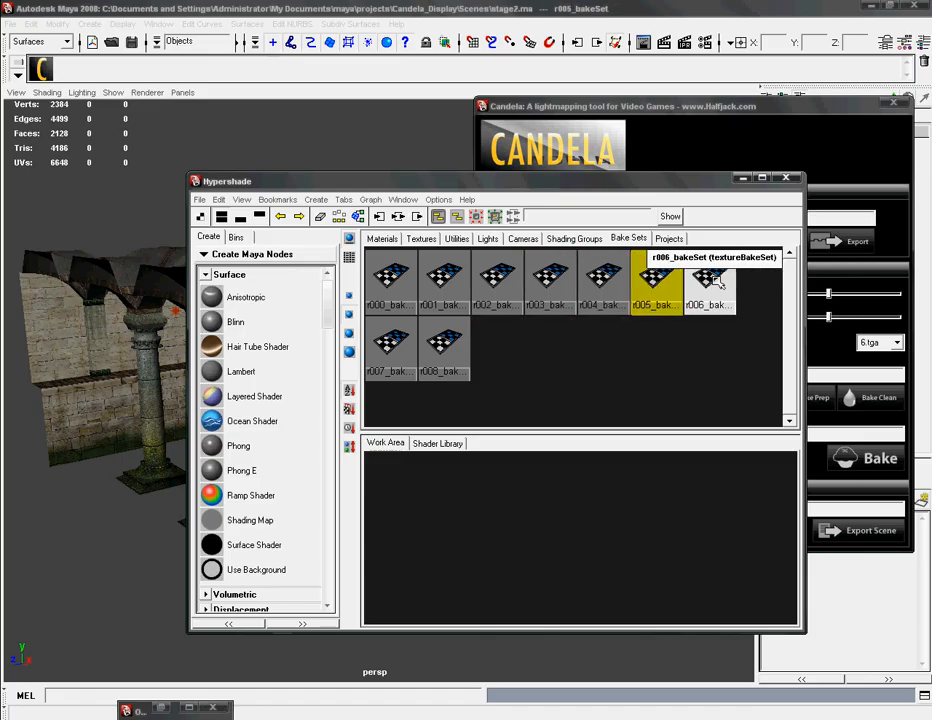
{"action": "left_click", "coordinate": [710, 283]}
{"action": "left_click", "coordinate": [708, 375]}
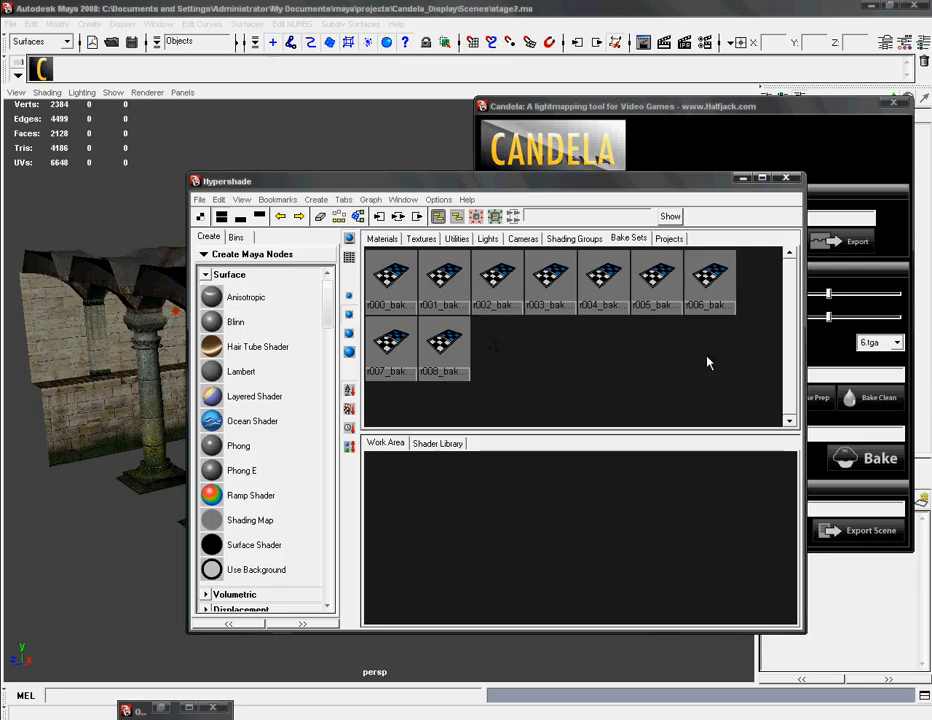
{"action": "left_click", "coordinate": [240, 217]}
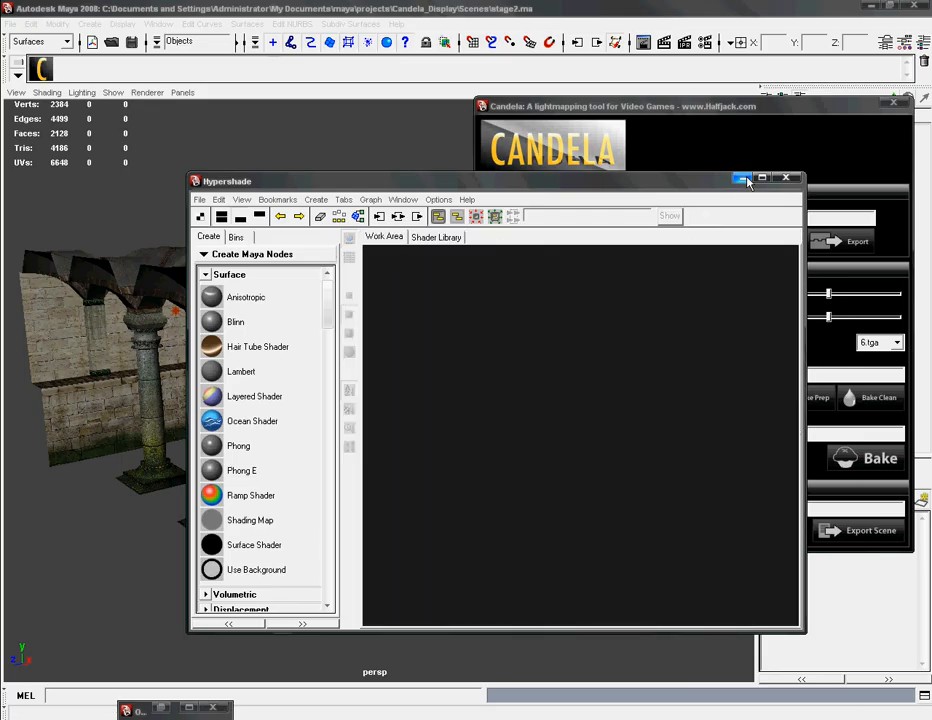
{"action": "left_click", "coordinate": [741, 178]}
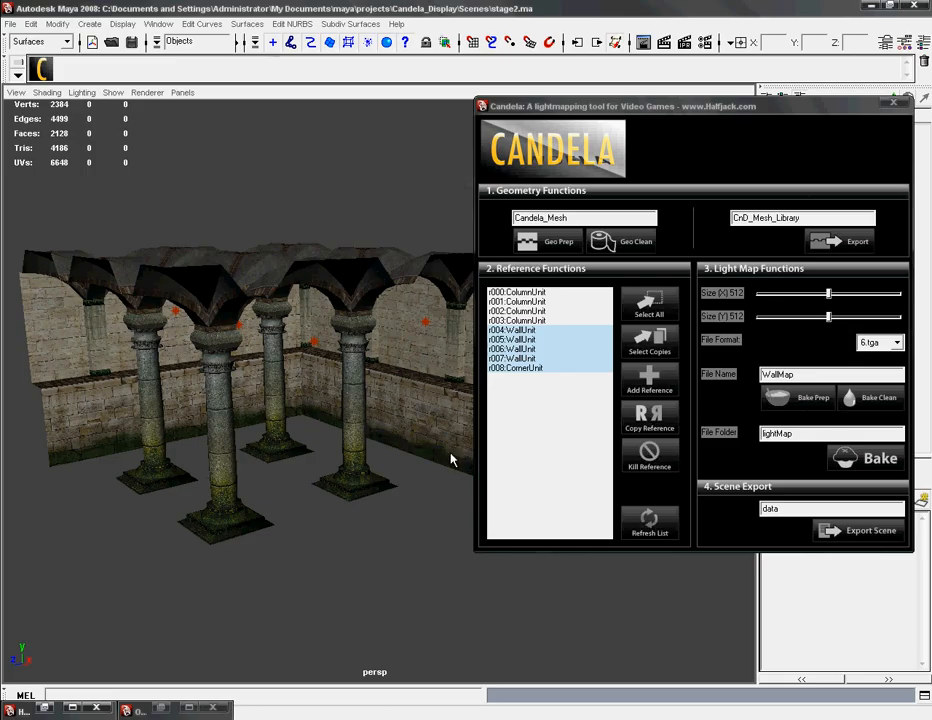
{"action": "left_click", "coordinate": [482, 428]}
{"action": "left_click", "coordinate": [525, 368]}
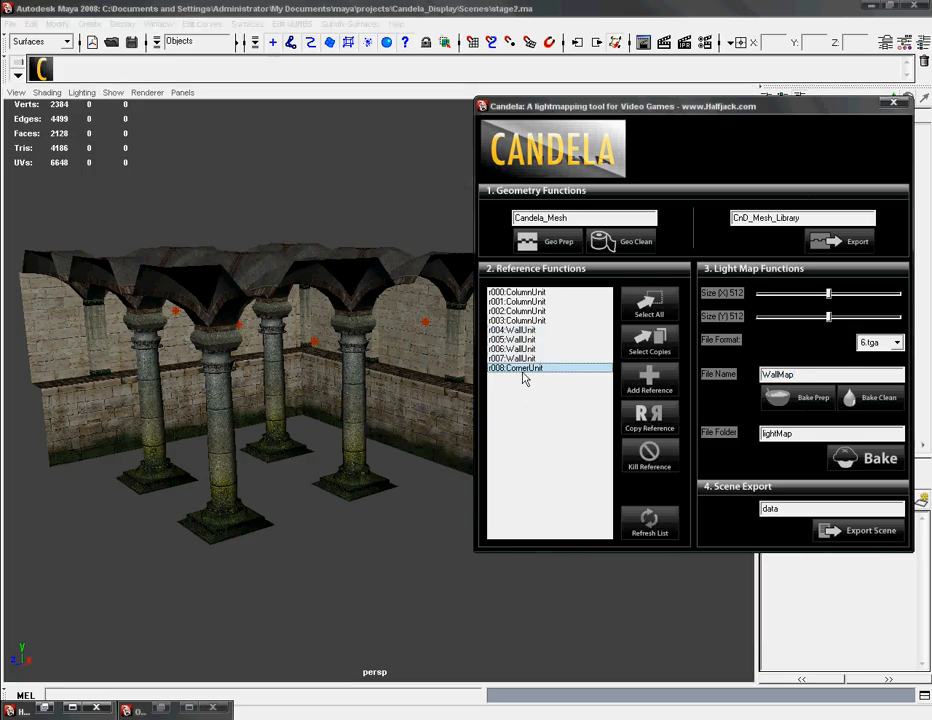
{"action": "left_click", "coordinate": [385, 541]}
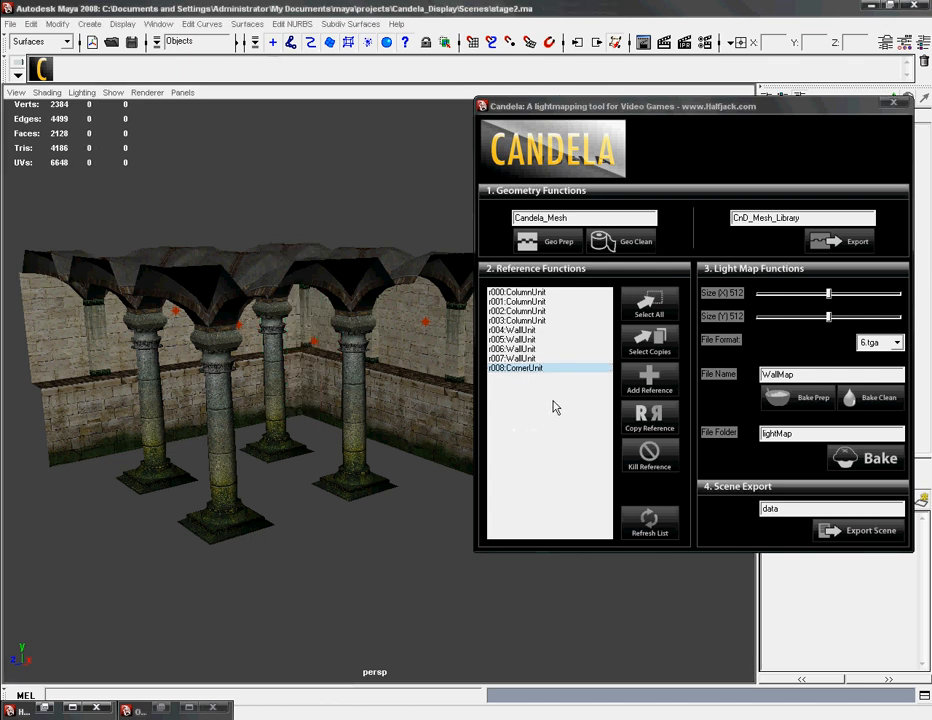
Step: Select all column, wall and corner references, bake their light maps into the lightMap folder, and clear the selection
{"action": "left_click", "coordinate": [543, 372]}
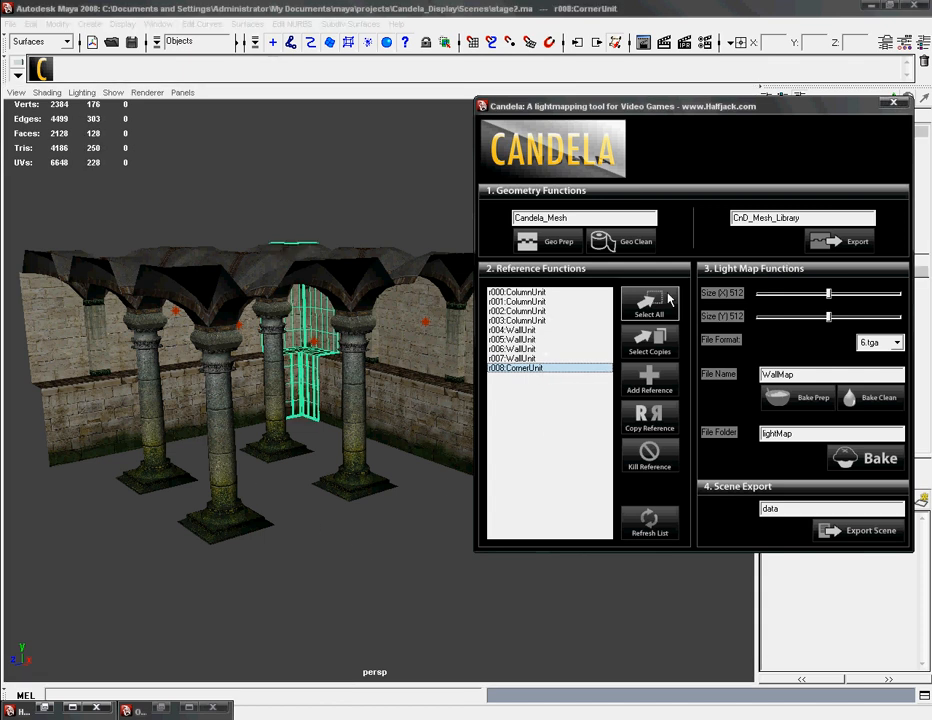
{"action": "left_click", "coordinate": [649, 305]}
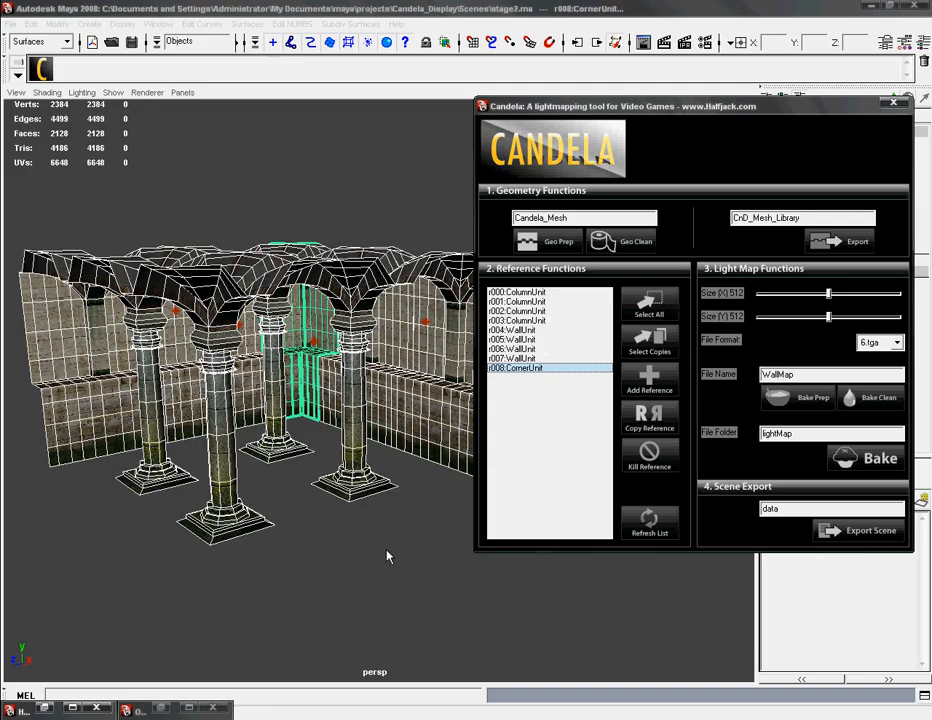
{"action": "left_click", "coordinate": [861, 455]}
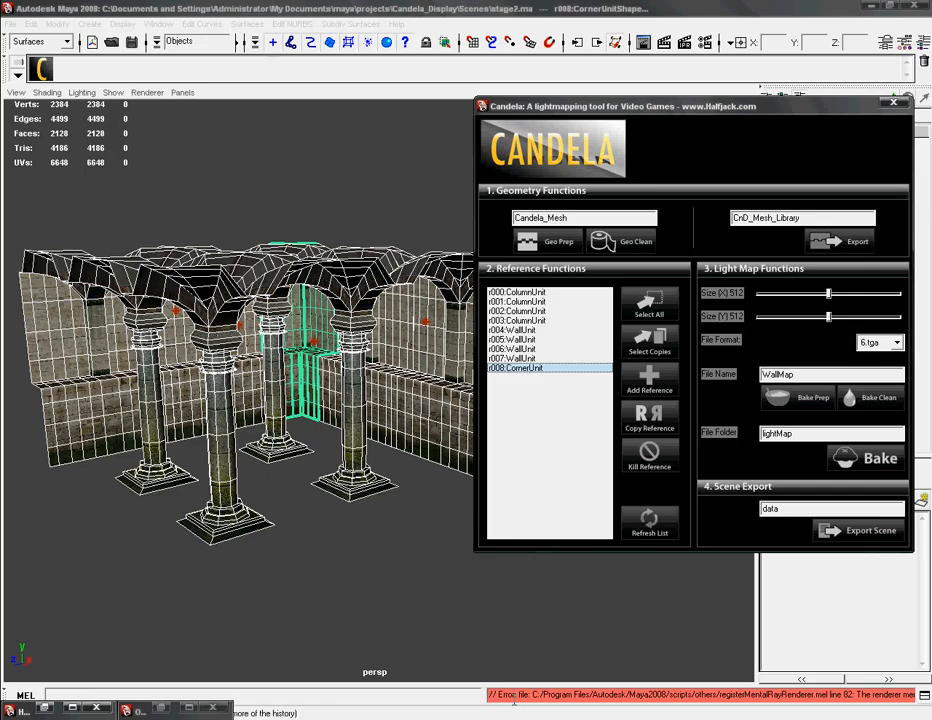
{"action": "left_click", "coordinate": [423, 598]}
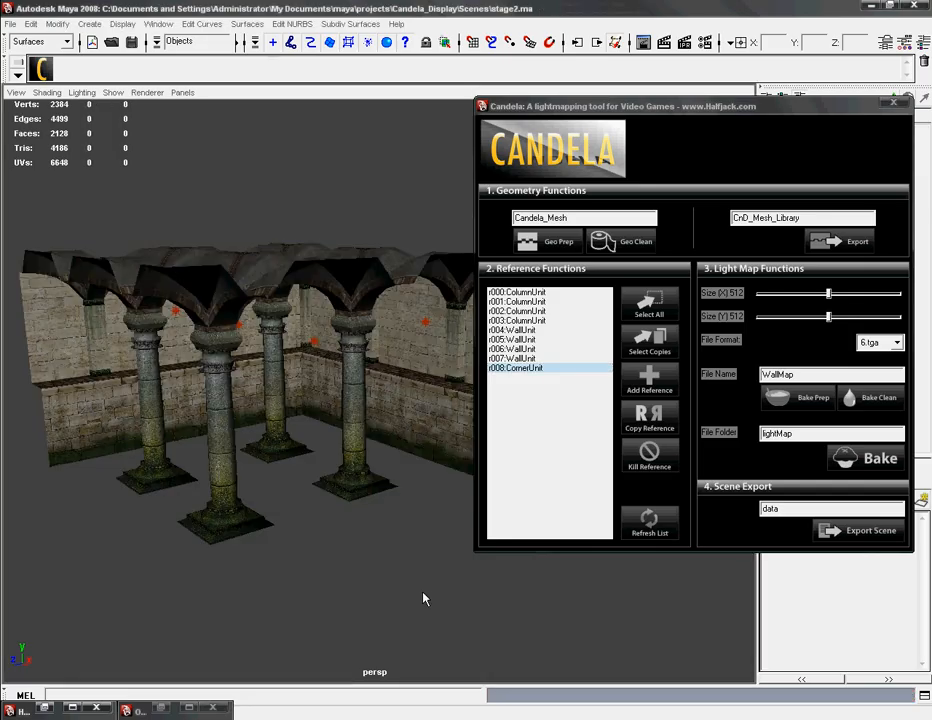
Step: Switch the perspective view to High Quality Rendering and close the Candela window to view the whole room
{"action": "left_click", "coordinate": [147, 93]}
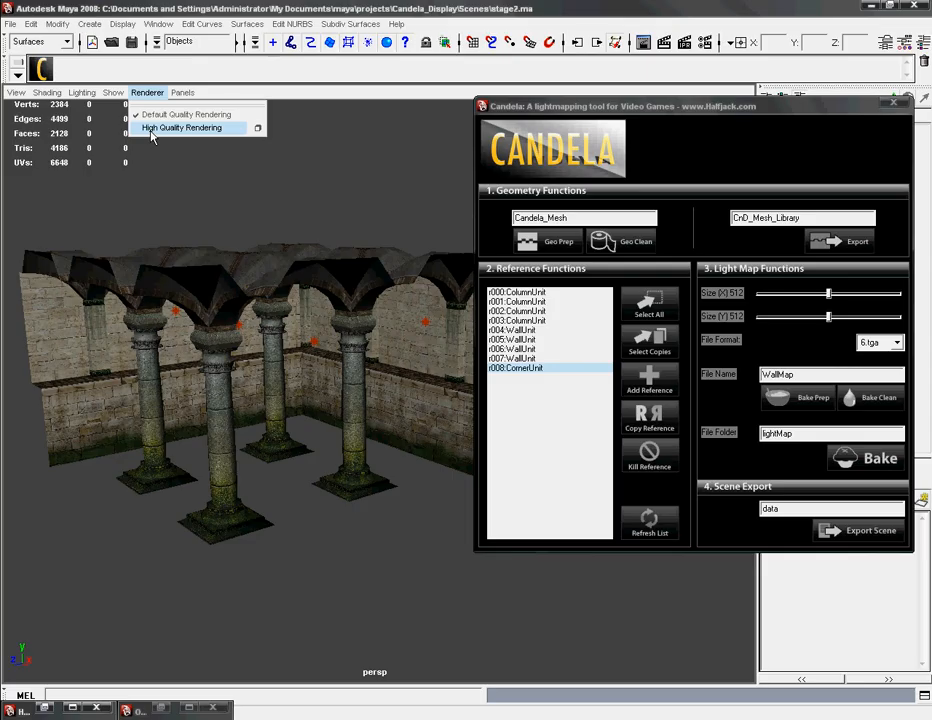
{"action": "left_click", "coordinate": [151, 129]}
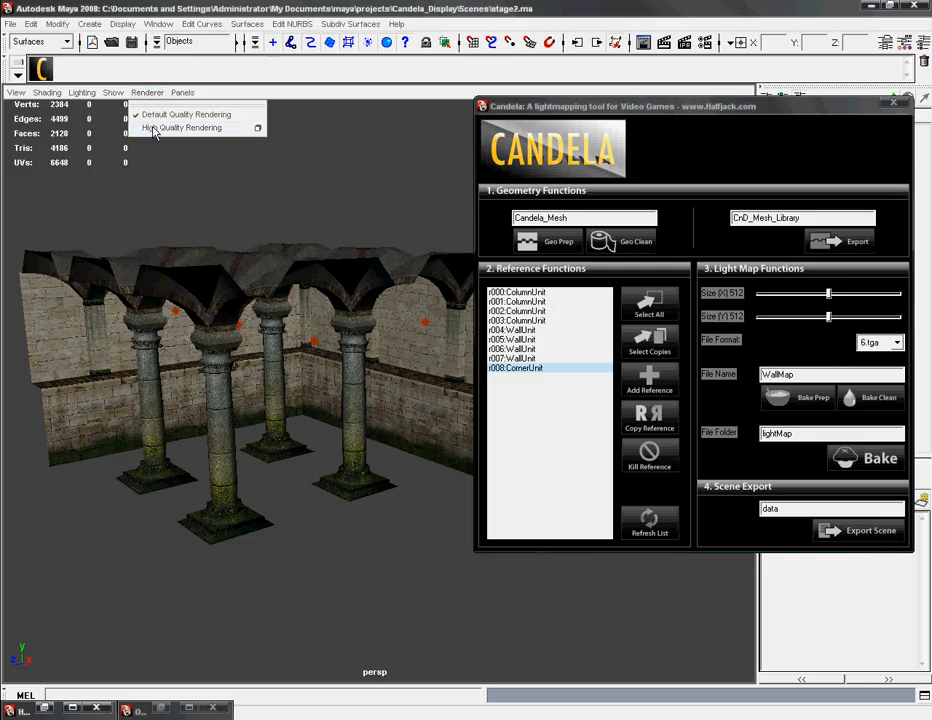
{"action": "mouse_move", "coordinate": [321, 586]}
{"action": "left_mouse_down", "text": "alt"}
{"action": "mouse_move", "coordinate": [306, 551]}
{"action": "mouse_move", "coordinate": [199, 573]}
{"action": "mouse_move", "coordinate": [266, 562]}
{"action": "mouse_move", "coordinate": [368, 572]}
{"action": "mouse_move", "coordinate": [264, 578]}
{"action": "mouse_move", "coordinate": [349, 570]}
{"action": "mouse_move", "coordinate": [312, 580]}
{"action": "mouse_move", "coordinate": [325, 584]}
{"action": "left_mouse_up", "text": "alt"}
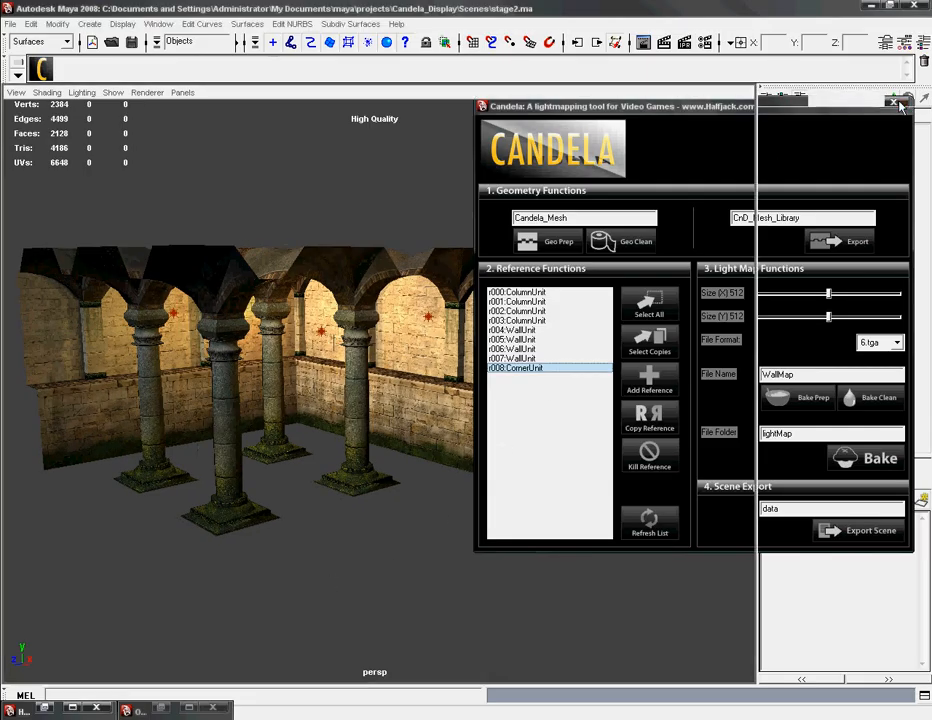
{"action": "left_click_drag", "start_coordinate": [452, 651], "coordinate": [540, 607], "text": "alt"}
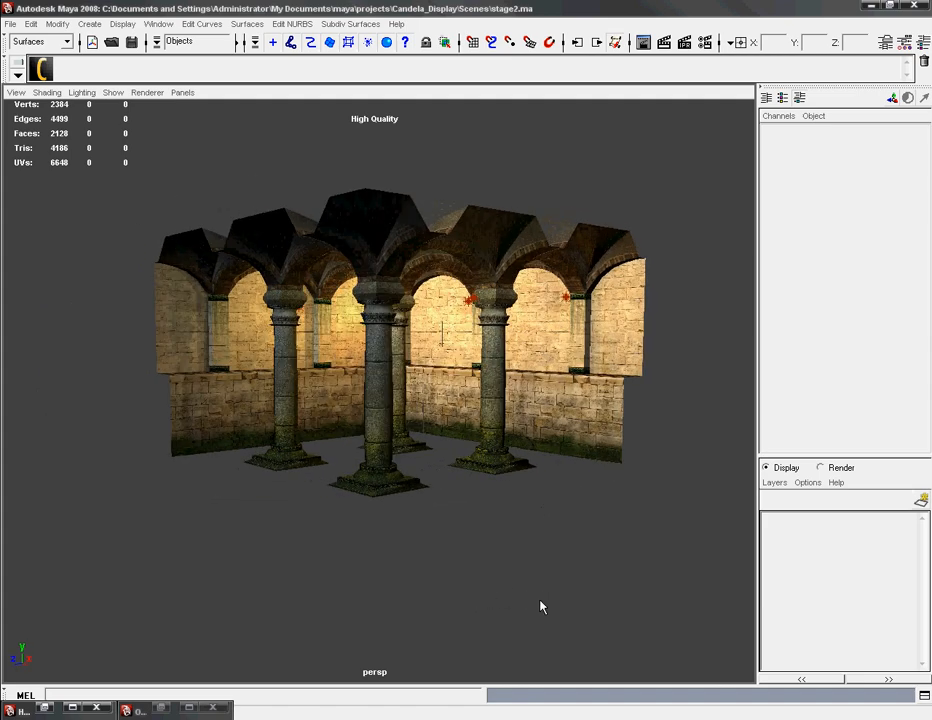
Step: Hide pointLight2 through pointLight7 using the Outliner, put the Outliner away, and view the room without the light markers
{"action": "left_click", "coordinate": [161, 712]}
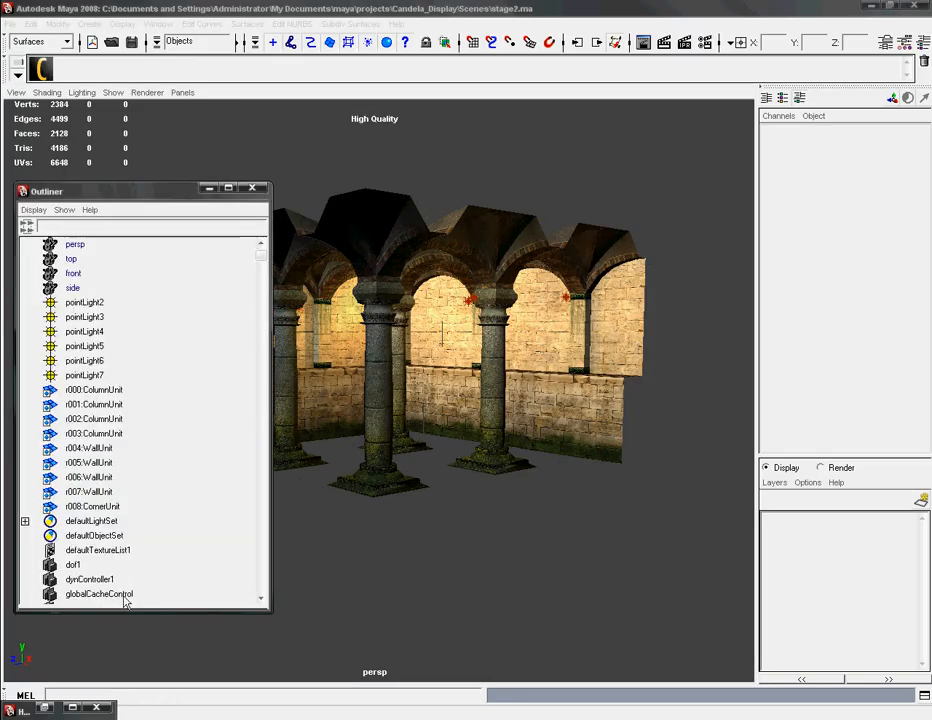
{"action": "left_click", "coordinate": [75, 302]}
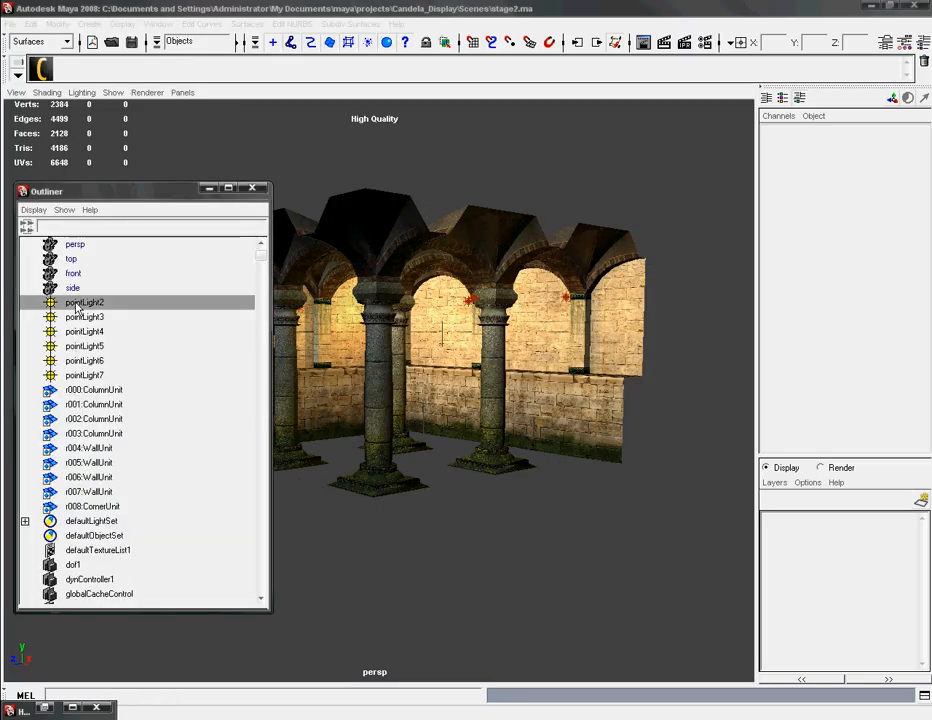
{"action": "left_click", "coordinate": [72, 376], "text": "shift"}
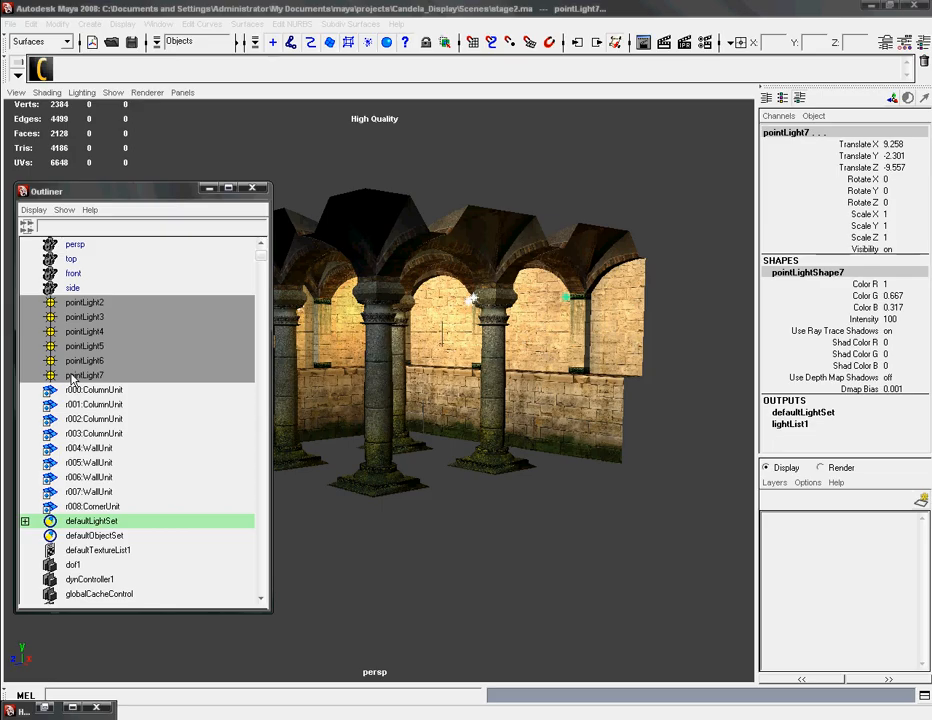
{"action": "key", "text": "ctrl+h"}
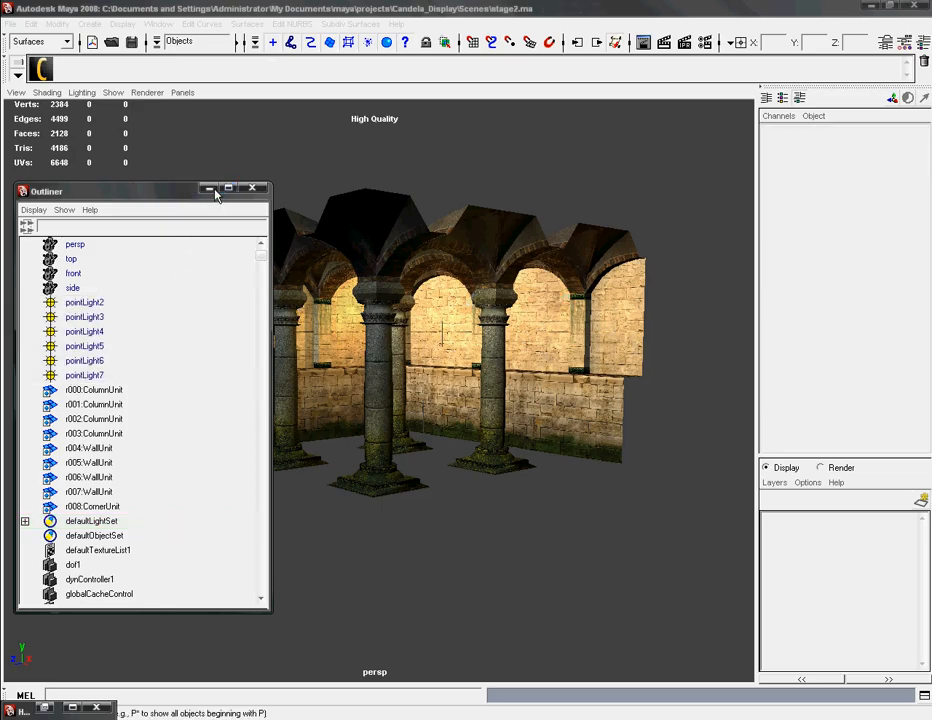
{"action": "left_click", "coordinate": [209, 188]}
{"action": "left_click_drag", "start_coordinate": [266, 509], "coordinate": [333, 570], "text": "alt"}
{"action": "left_click_drag", "start_coordinate": [395, 593], "coordinate": [293, 557], "text": "alt"}
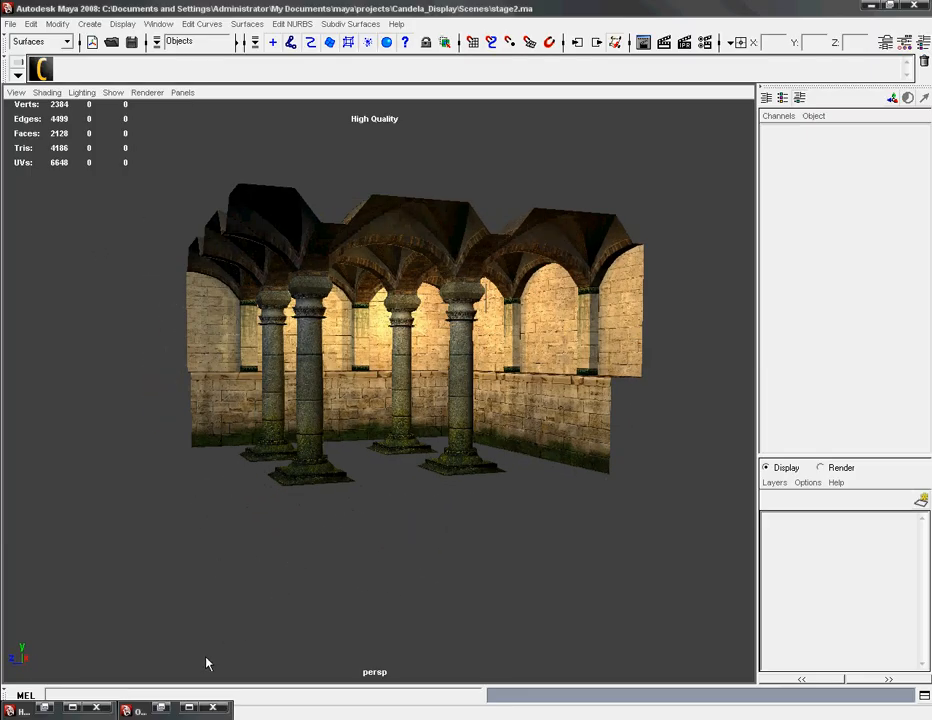
Step: Bring up the Hypershade and graph the materials of the r005:WallUnit wall section
{"action": "left_click", "coordinate": [44, 708]}
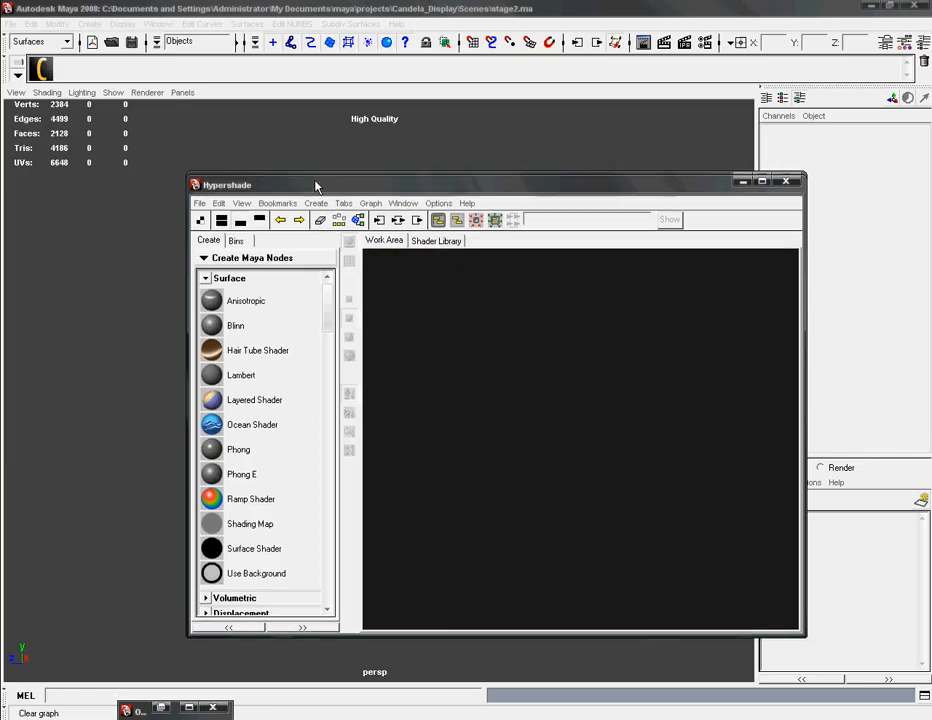
{"action": "left_click_drag", "start_coordinate": [315, 185], "coordinate": [362, 442]}
{"action": "left_click", "coordinate": [465, 348]}
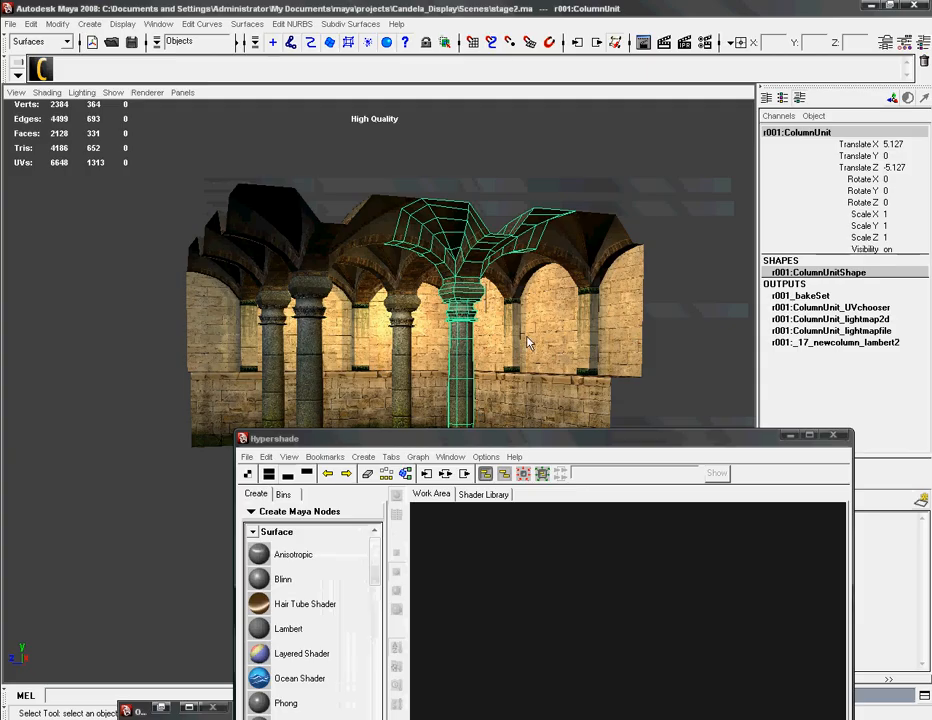
{"action": "left_click", "coordinate": [494, 331]}
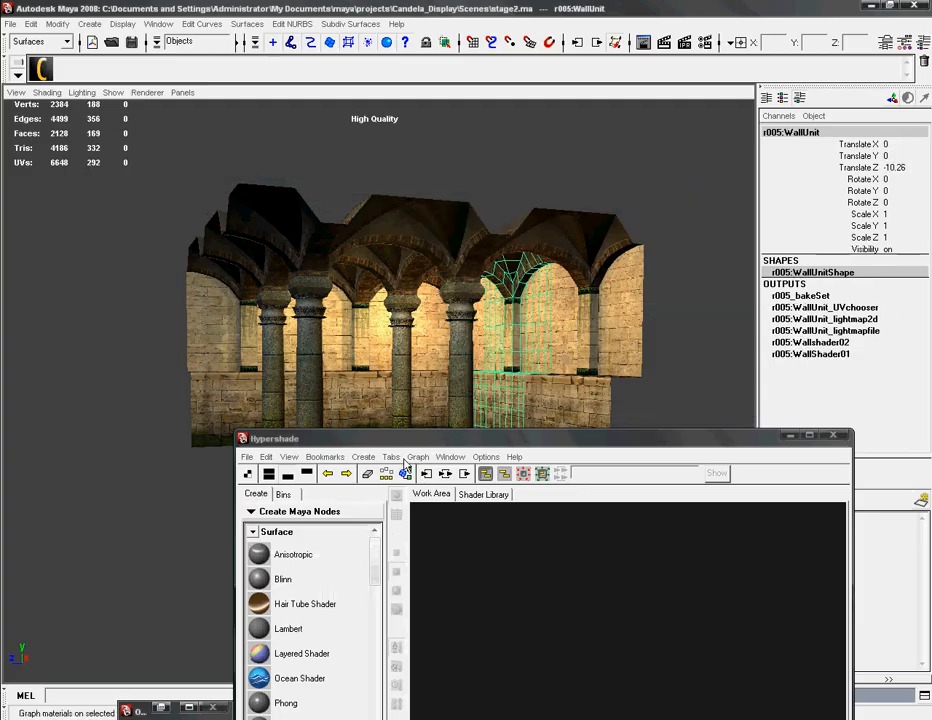
{"action": "left_click_drag", "start_coordinate": [408, 438], "coordinate": [372, 285]}
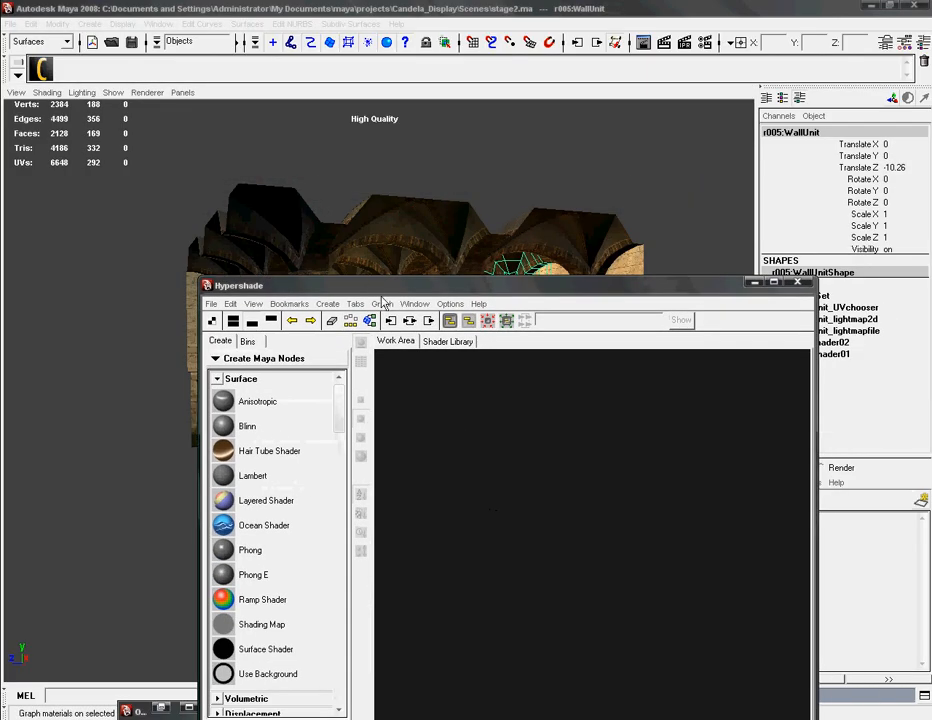
{"action": "left_click", "coordinate": [383, 305]}
{"action": "left_click", "coordinate": [272, 322]}
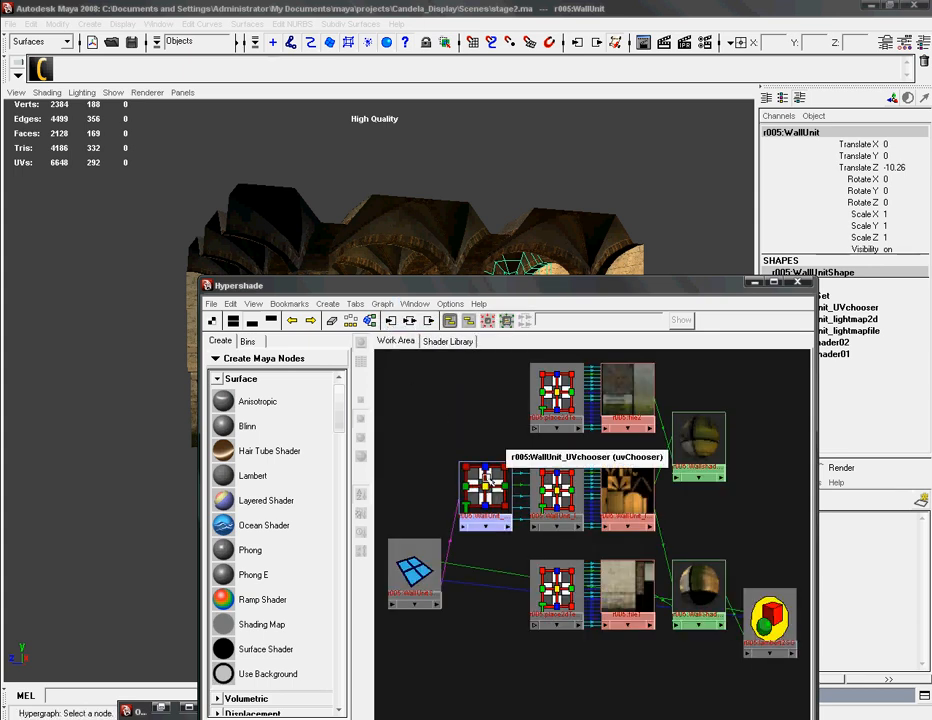
{"action": "left_click_drag", "start_coordinate": [470, 285], "coordinate": [438, 175]}
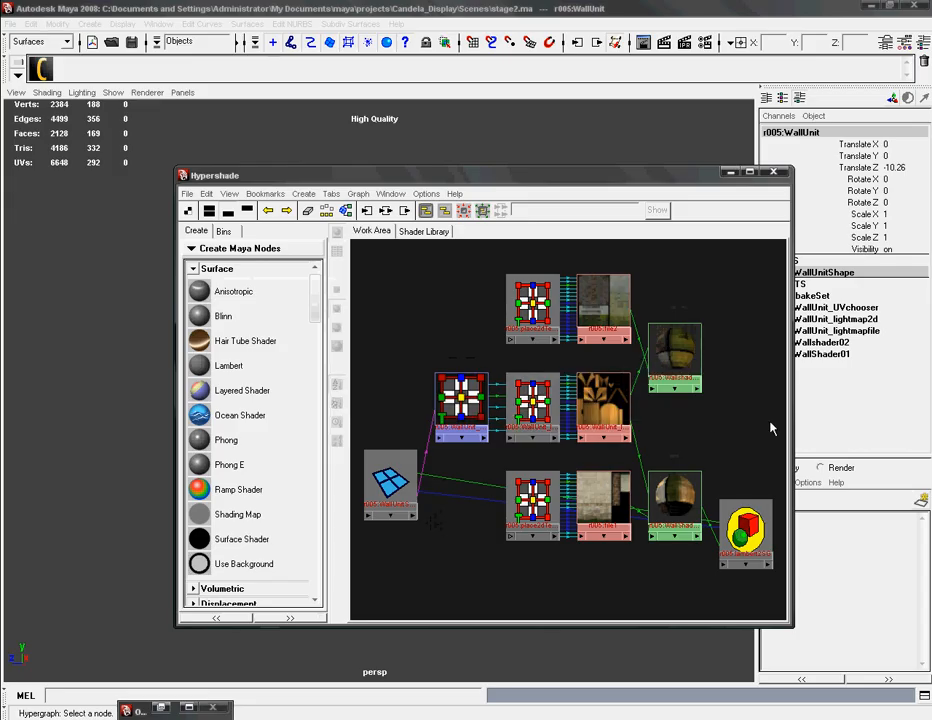
Step: Examine the r005:WallUnit_lightmapfile node and its connections to Wallshader02 and WallShader01 in the shading network
{"action": "left_click", "coordinate": [610, 395]}
{"action": "right_click_drag", "start_coordinate": [561, 427], "coordinate": [806, 442], "text": "alt"}
{"action": "middle_click_drag", "start_coordinate": [661, 402], "coordinate": [547, 433], "text": "alt"}
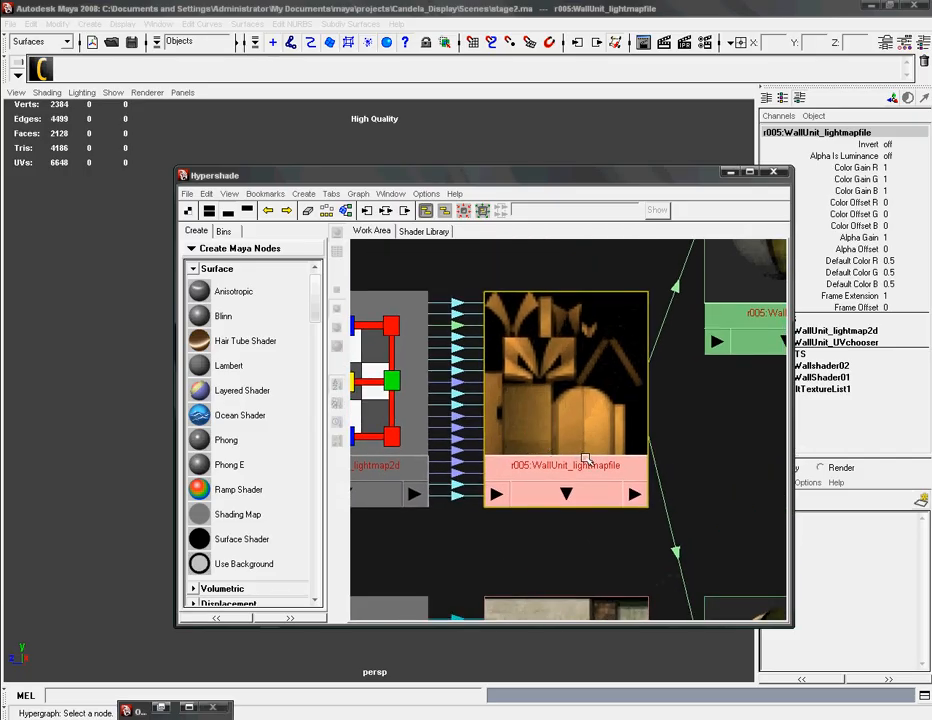
{"action": "middle_click_drag", "start_coordinate": [589, 462], "coordinate": [540, 319], "text": "alt"}
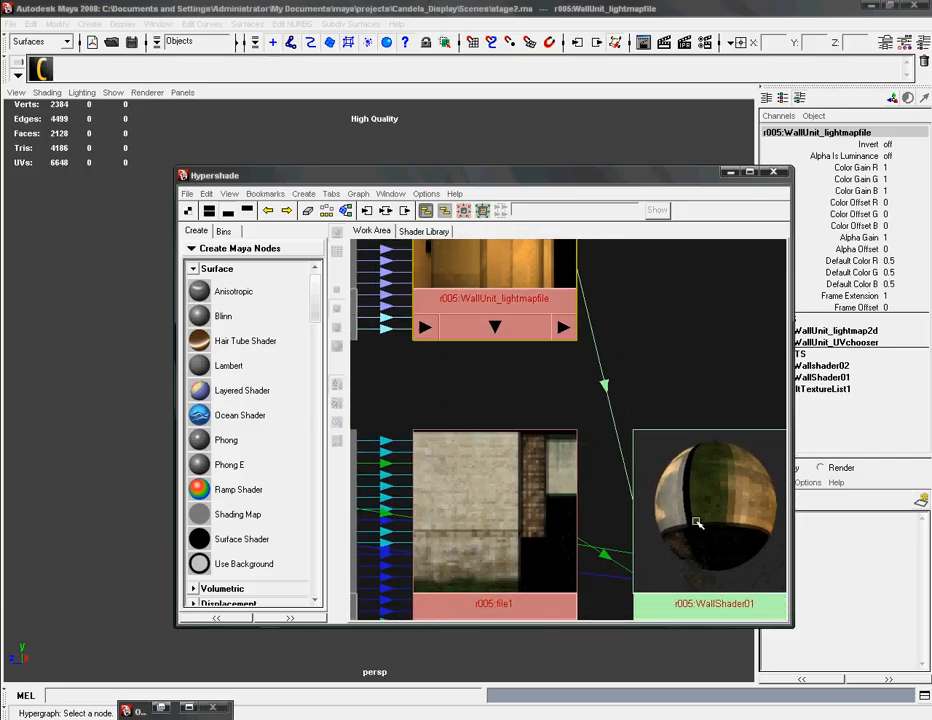
{"action": "middle_click_drag", "start_coordinate": [675, 341], "coordinate": [613, 586], "text": "alt"}
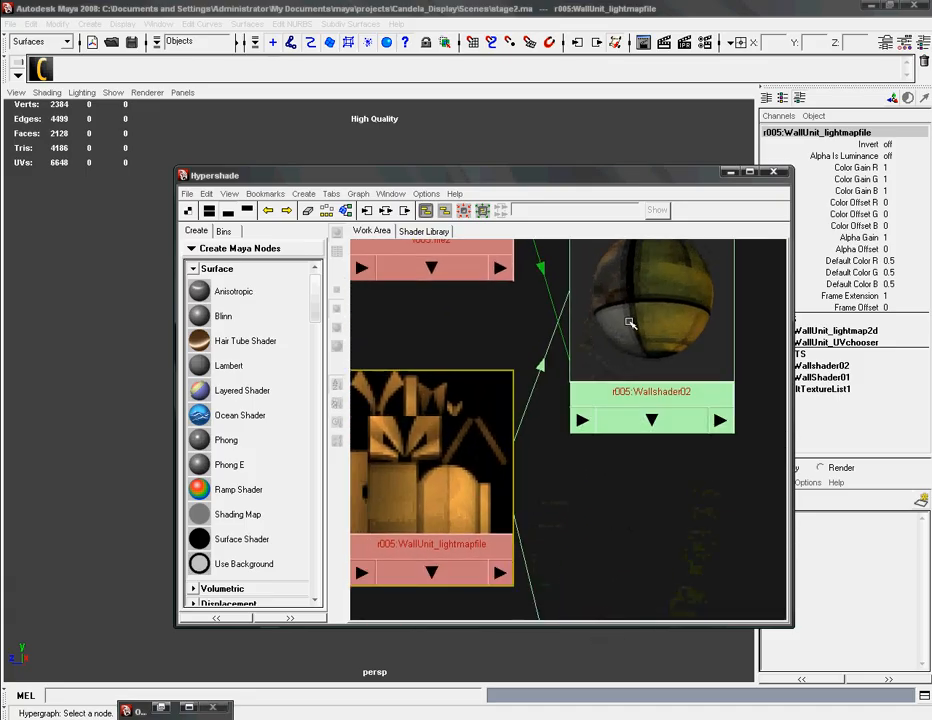
{"action": "middle_click_drag", "start_coordinate": [541, 499], "coordinate": [549, 513], "text": "alt"}
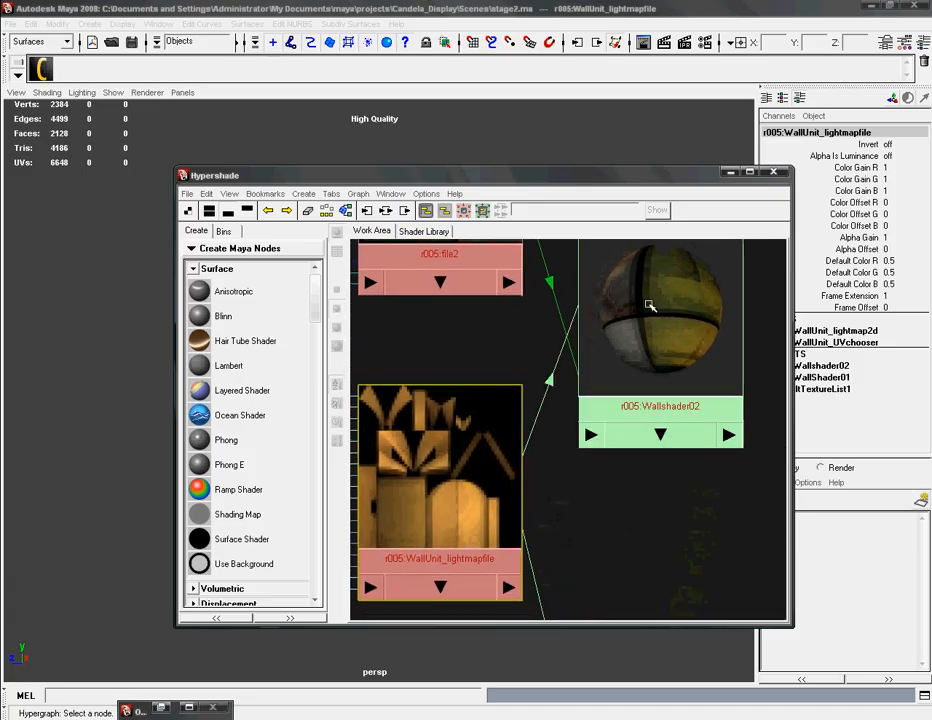
{"action": "mouse_move", "coordinate": [654, 342]}
{"action": "middle_mouse_down", "text": "alt"}
{"action": "mouse_move", "coordinate": [639, 397]}
{"action": "mouse_move", "coordinate": [624, 221]}
{"action": "middle_mouse_up", "text": "alt"}
{"action": "middle_click_drag", "start_coordinate": [589, 520], "coordinate": [594, 393], "text": "alt"}
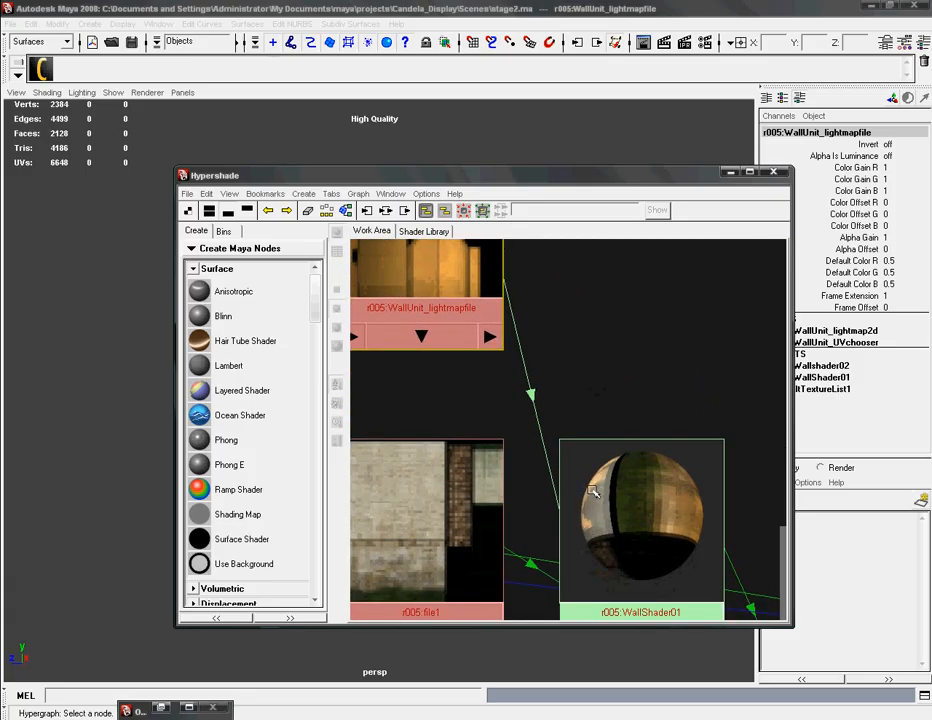
{"action": "left_click", "coordinate": [587, 360]}
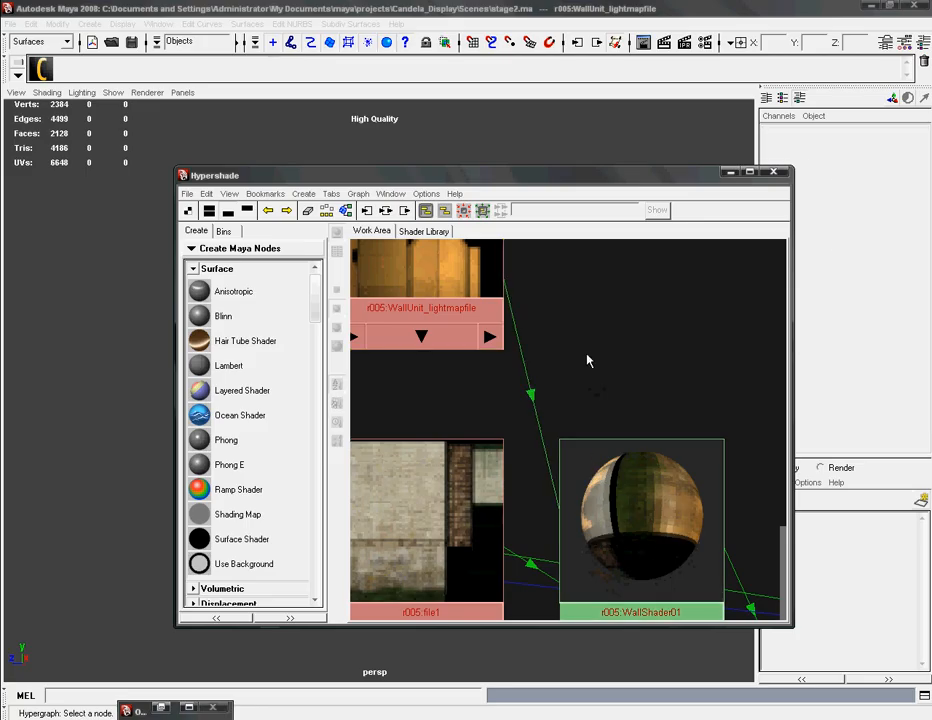
Step: Close the Hypershade and look over the light-mapped room from a slightly different angle
{"action": "left_click_drag", "start_coordinate": [663, 182], "coordinate": [662, 262]}
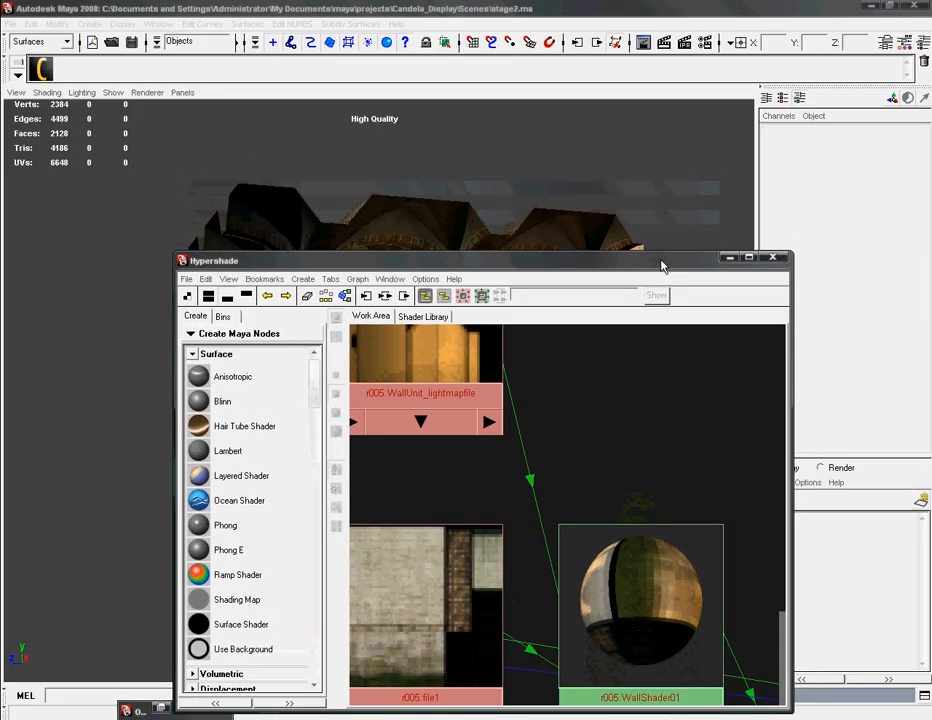
{"action": "left_click", "coordinate": [773, 258]}
{"action": "left_click_drag", "start_coordinate": [449, 541], "coordinate": [399, 558], "text": "alt"}
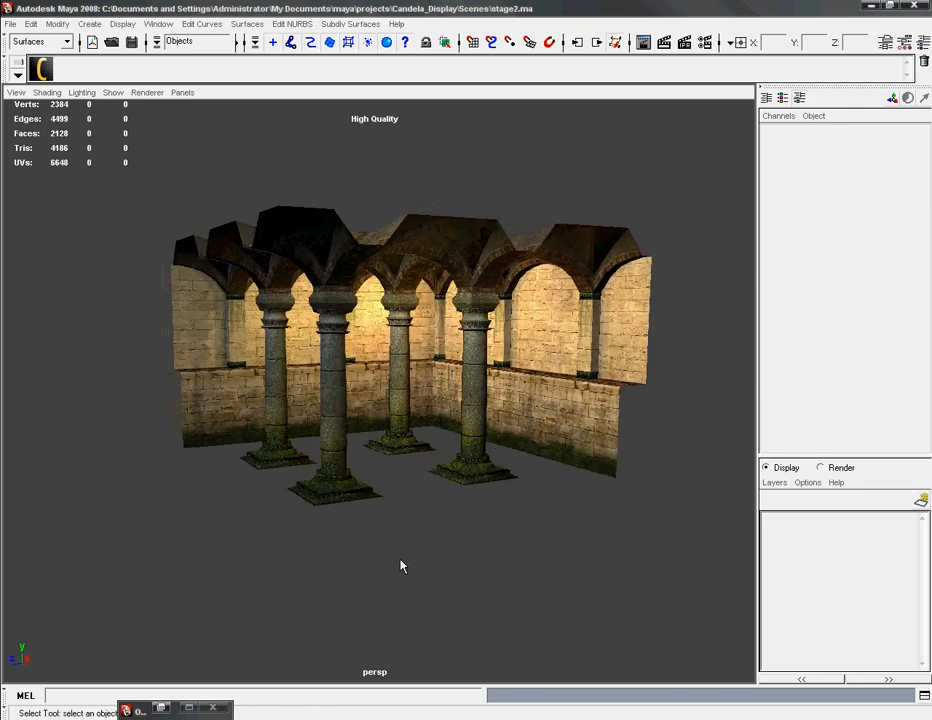